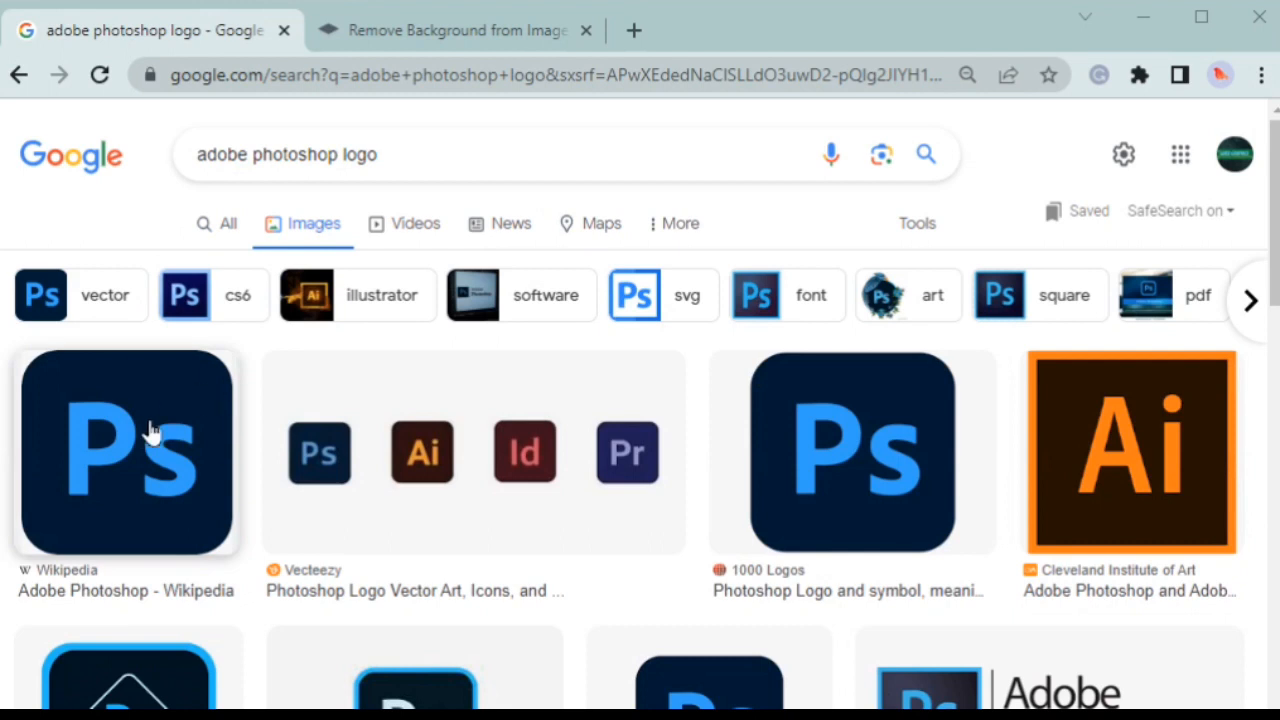
# Save the Wikipedia Photoshop logo from the image results to Downloads as the PNG image Adobe_Photoshop_CC_icon.svg
pyautogui.click(110, 466)
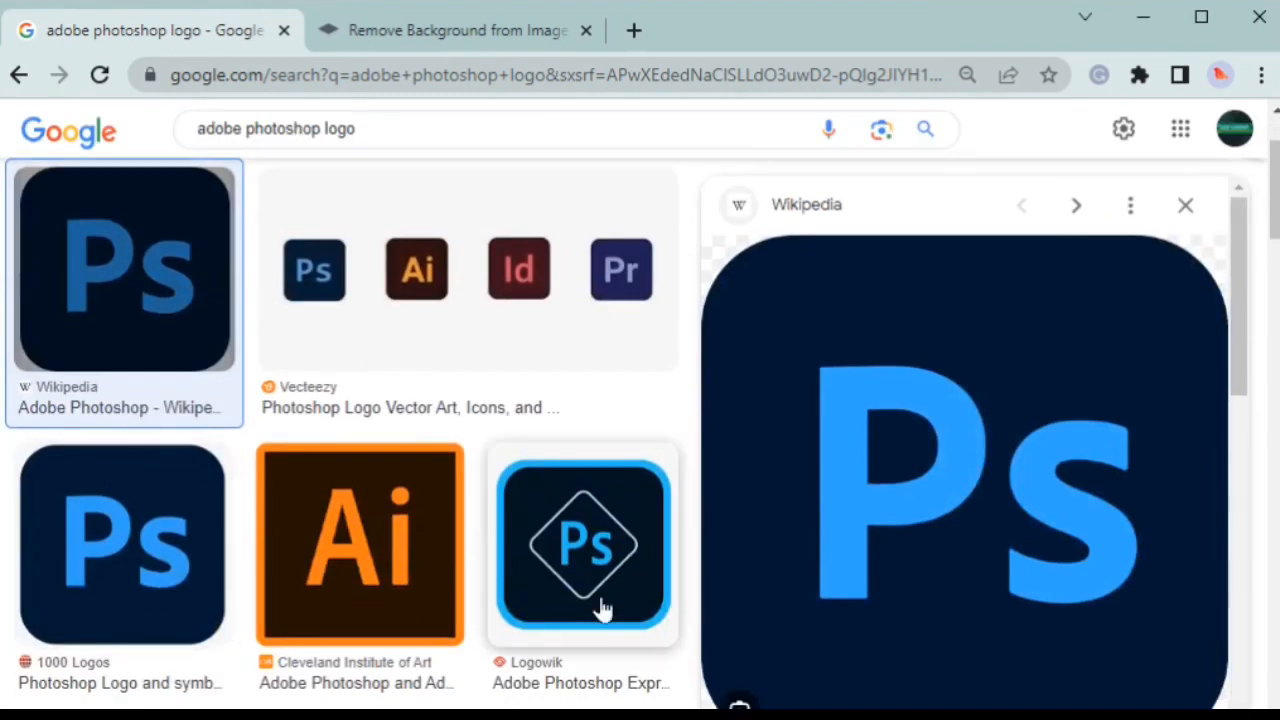
pyautogui.moveTo(1238, 285)
pyautogui.mouseDown()
pyautogui.moveTo(1243, 329)
pyautogui.moveTo(1250, 306)
pyautogui.mouseUp()
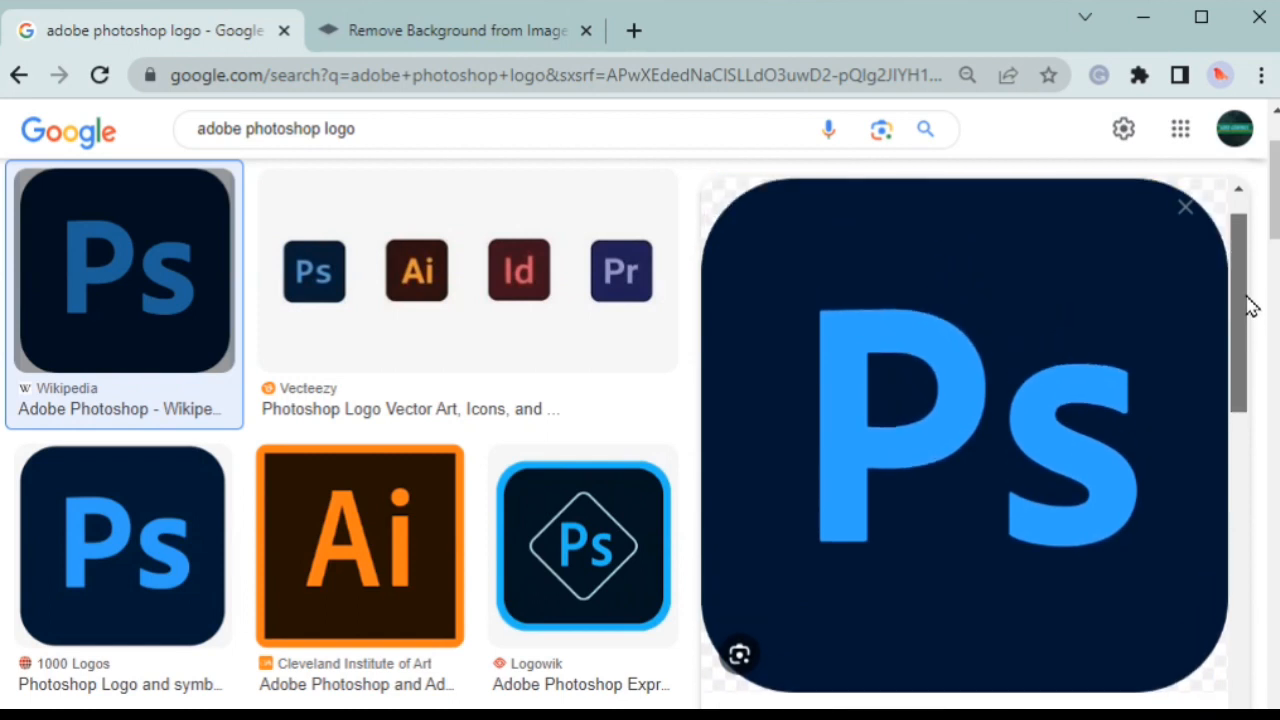
pyautogui.rightClick(955, 292)
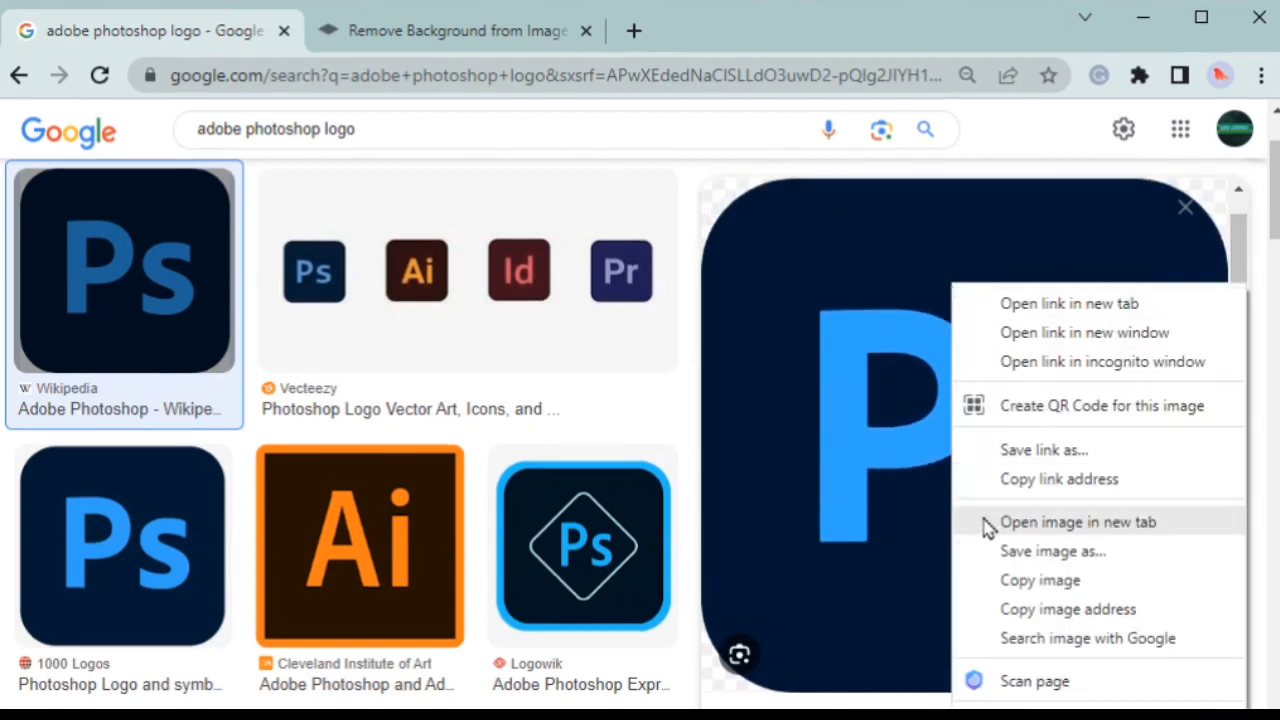
pyautogui.click(1008, 551)
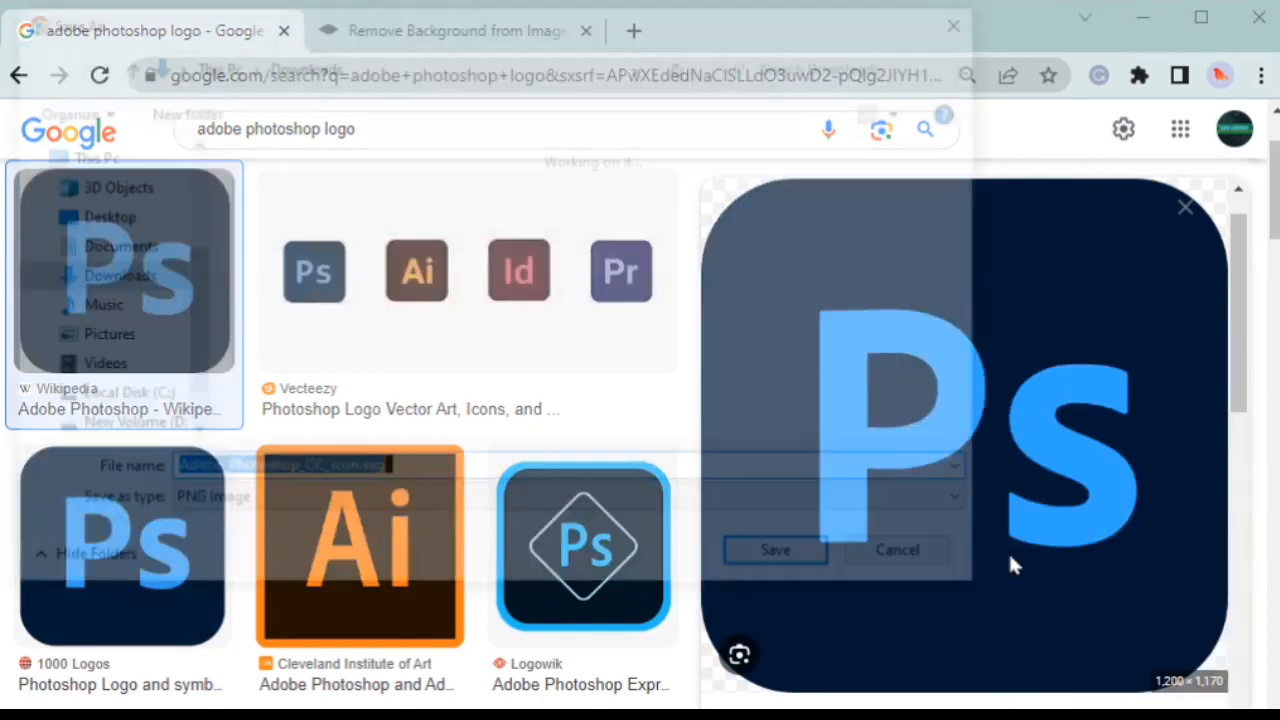
pyautogui.click(763, 561)
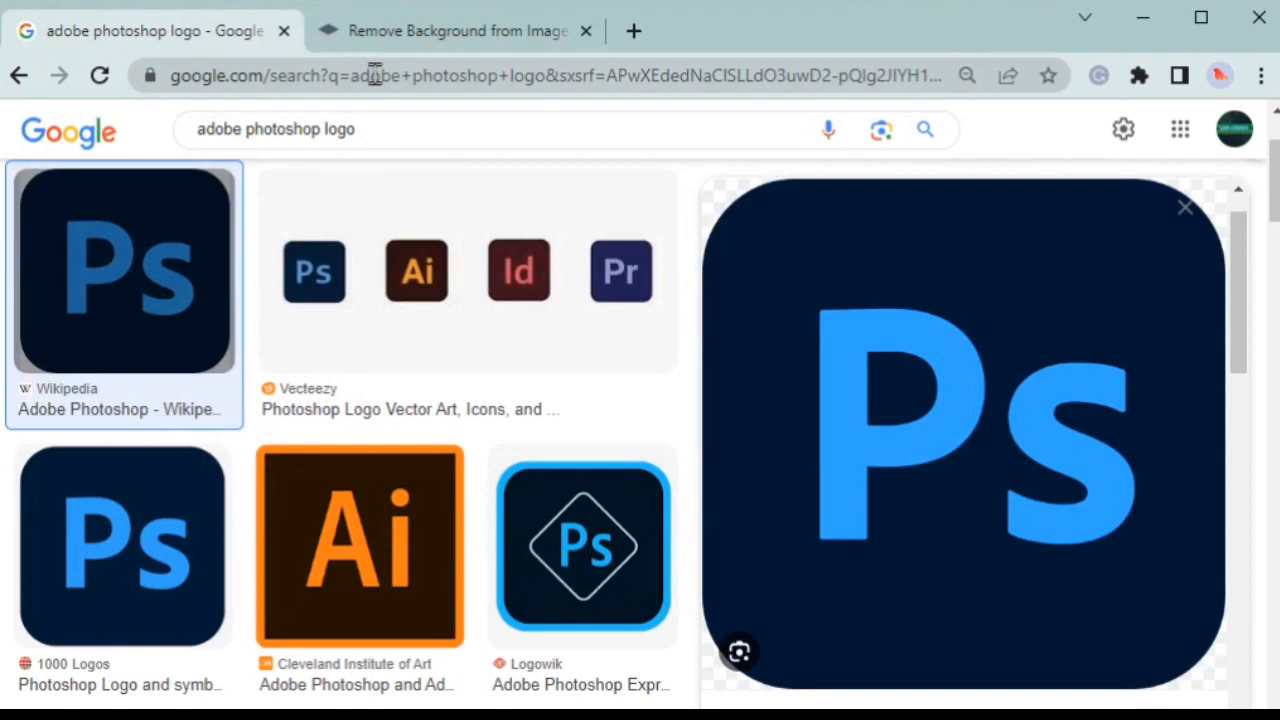
# Upload Adobe_Photoshop_CC_icon.svg to the open remove.bg page and download the preview-size image with its background removed
pyautogui.click(413, 40)
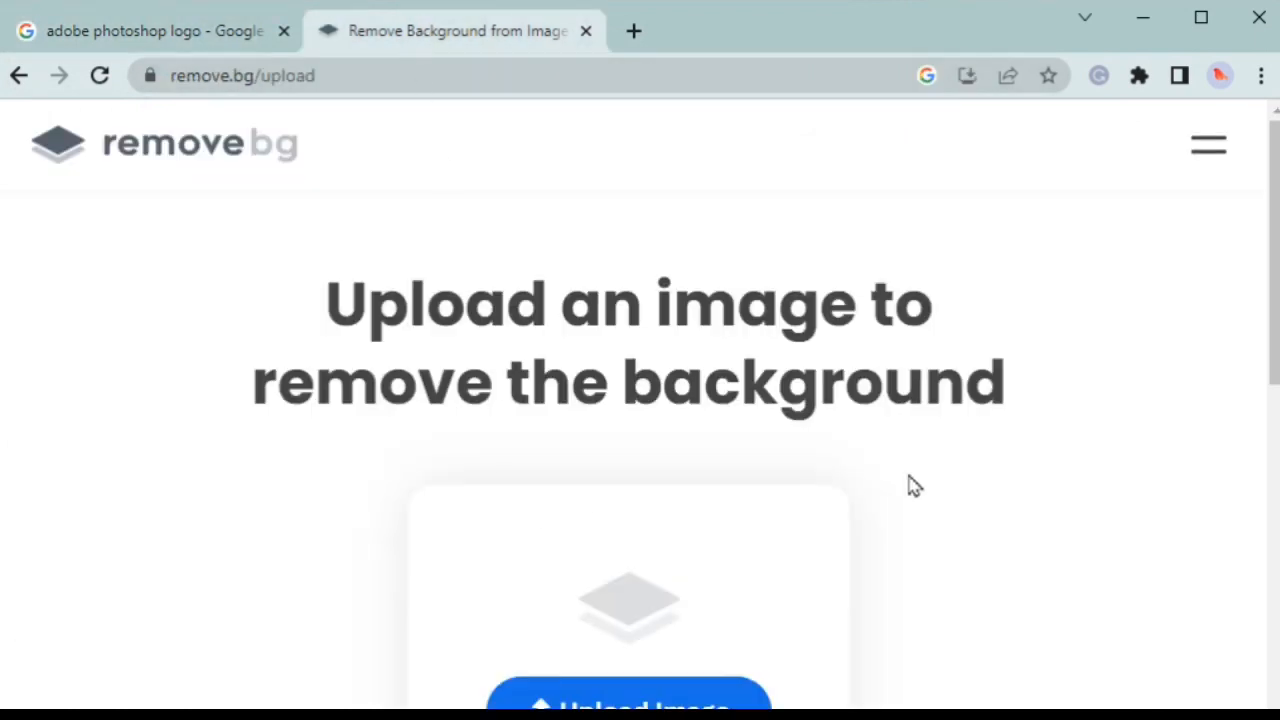
pyautogui.moveTo(1271, 291); pyautogui.dragTo(1251, 353)
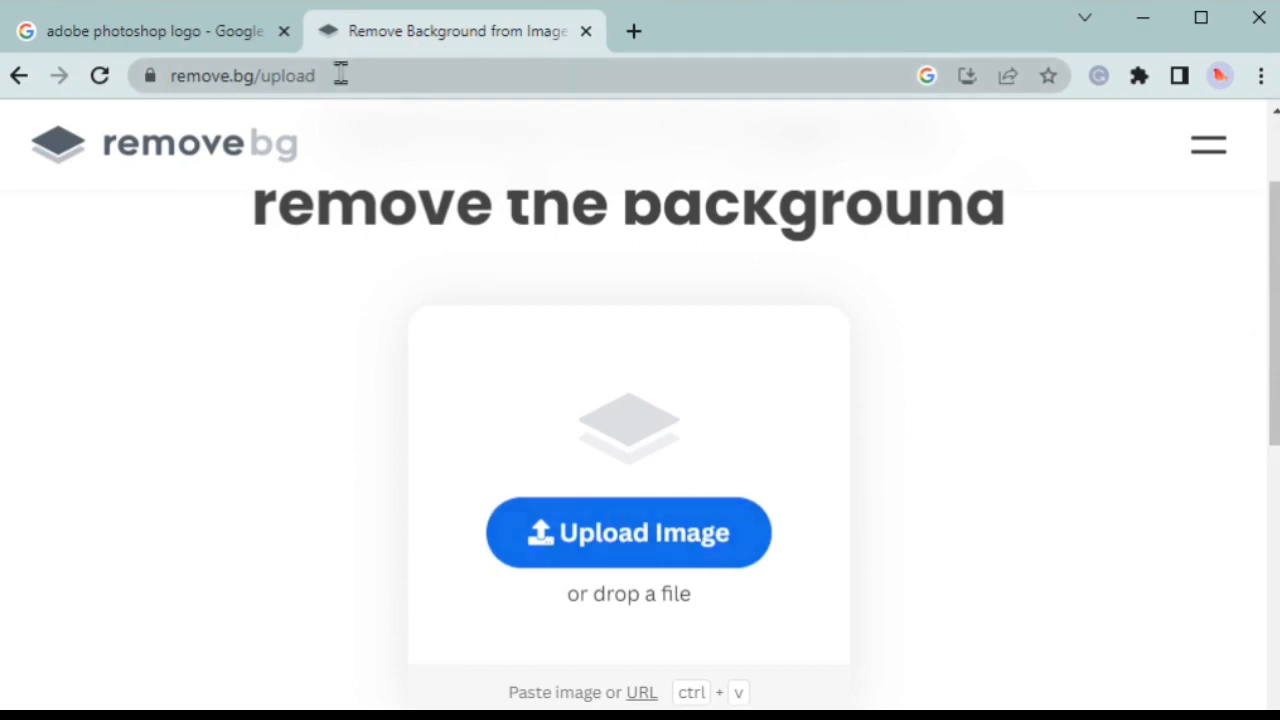
pyautogui.click(590, 533)
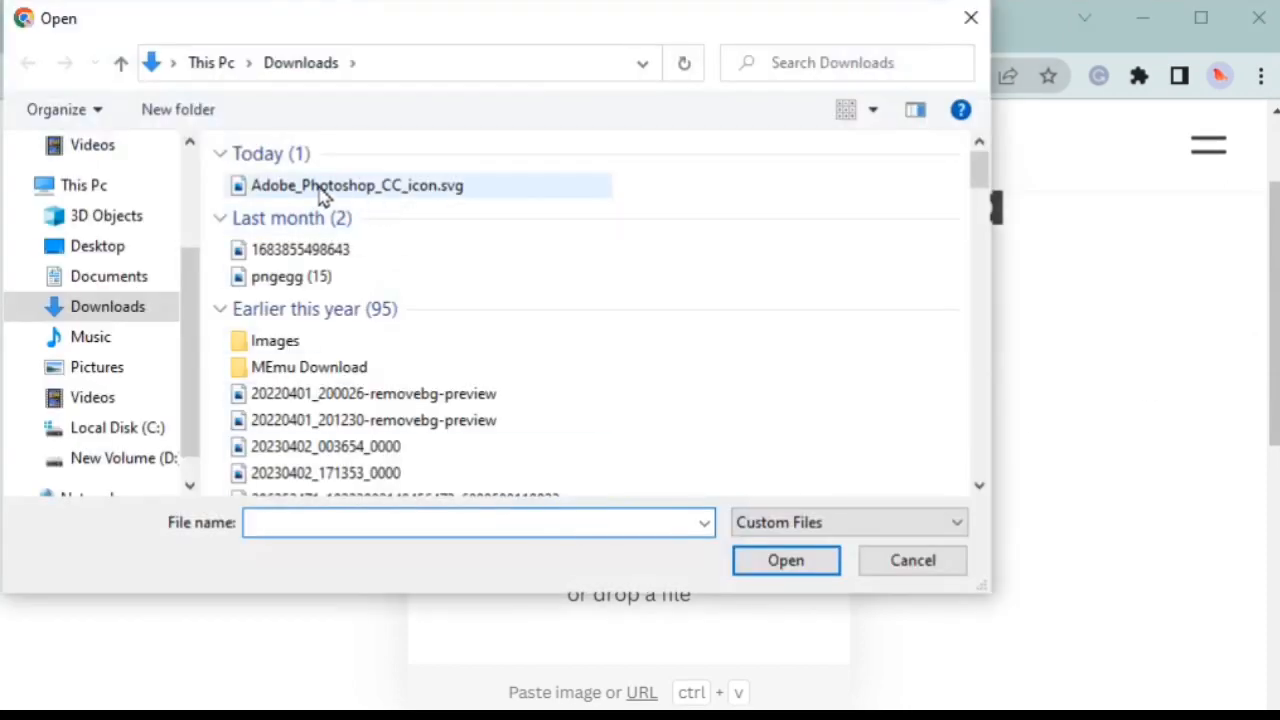
pyautogui.click(378, 192)
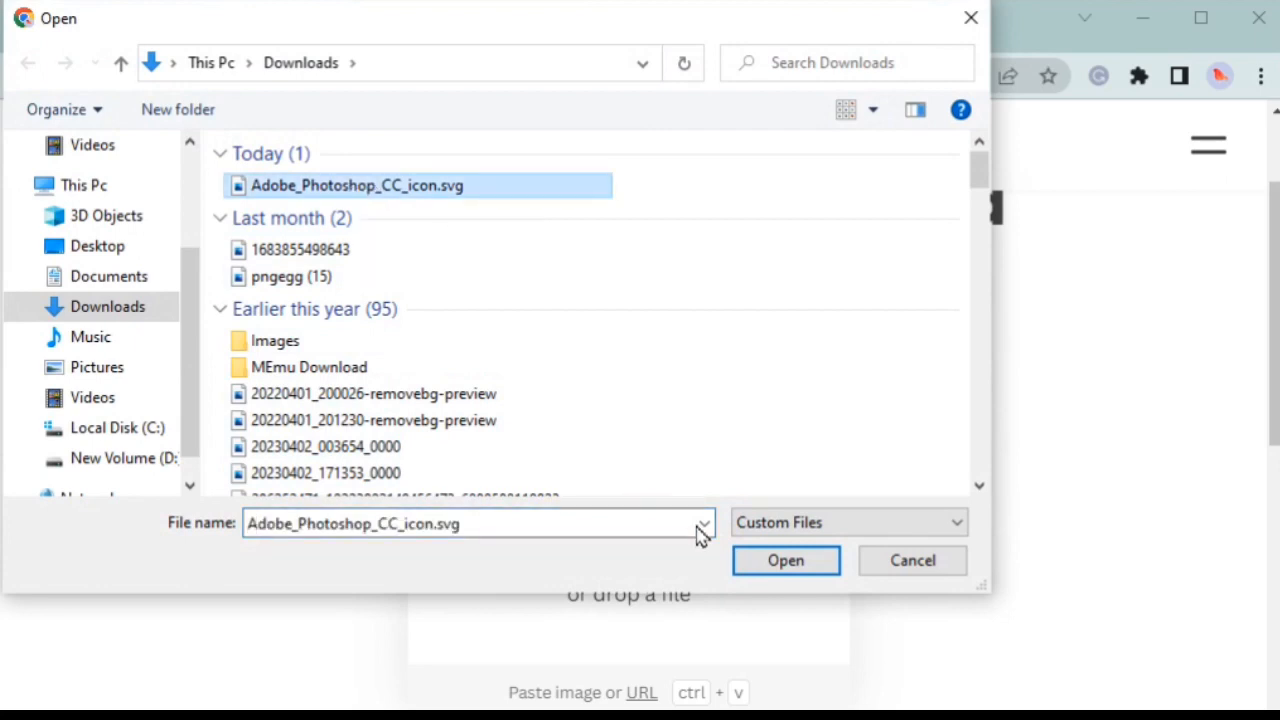
pyautogui.click(785, 561)
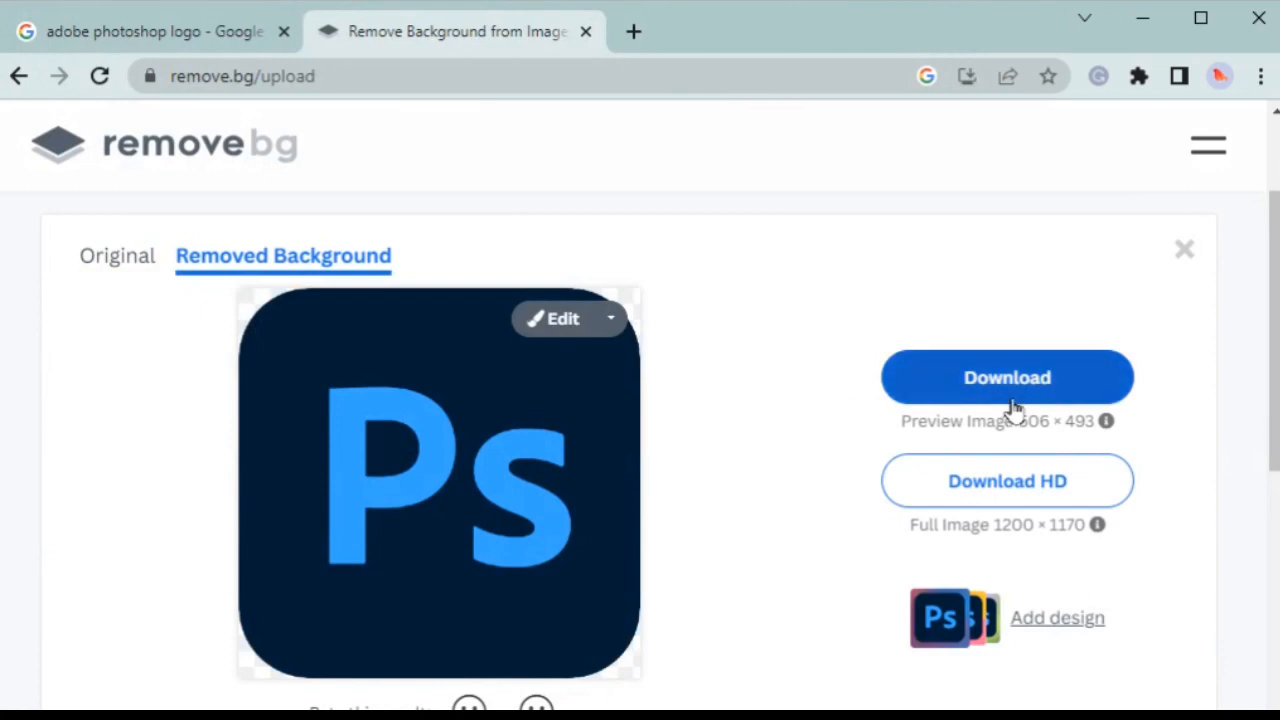
pyautogui.click(938, 380)
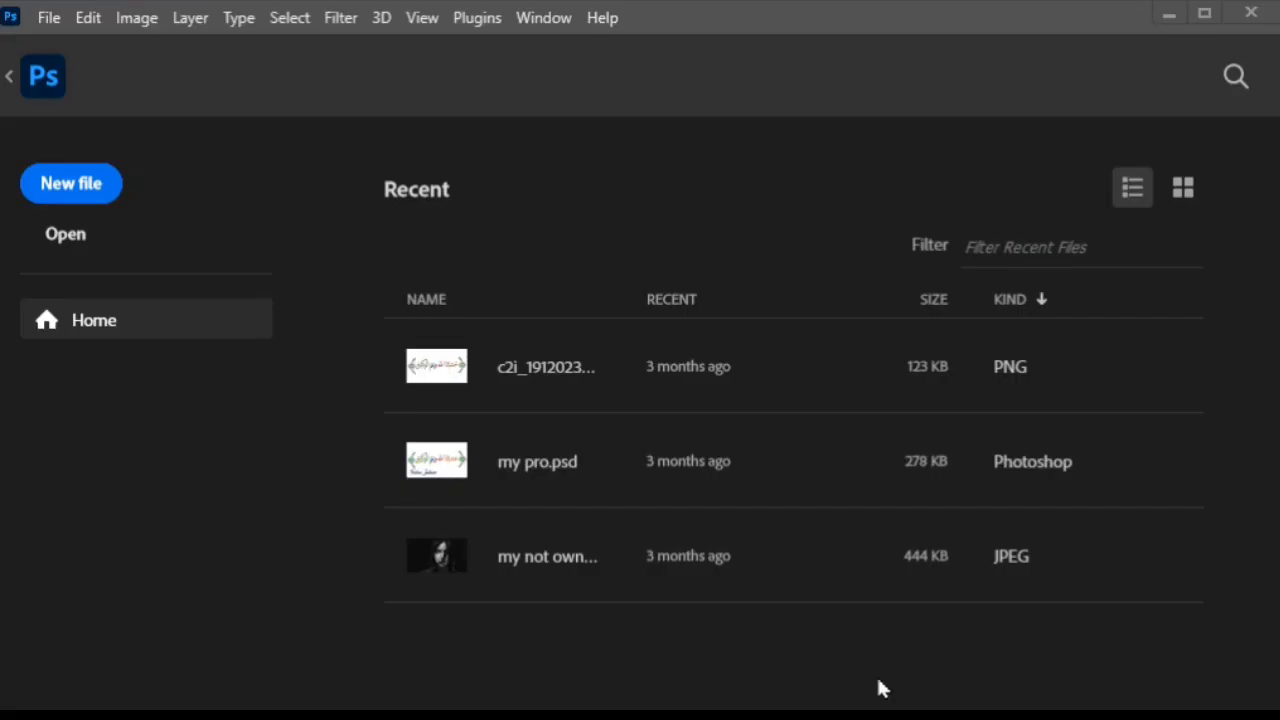
# Switch to Photoshop, create a 1920 x 1080 px document at 72 ppi, and close the old Untitled-1 document
pyautogui.click(72, 184)
pyautogui.moveTo(572, 124); pyautogui.dragTo(612, 66)
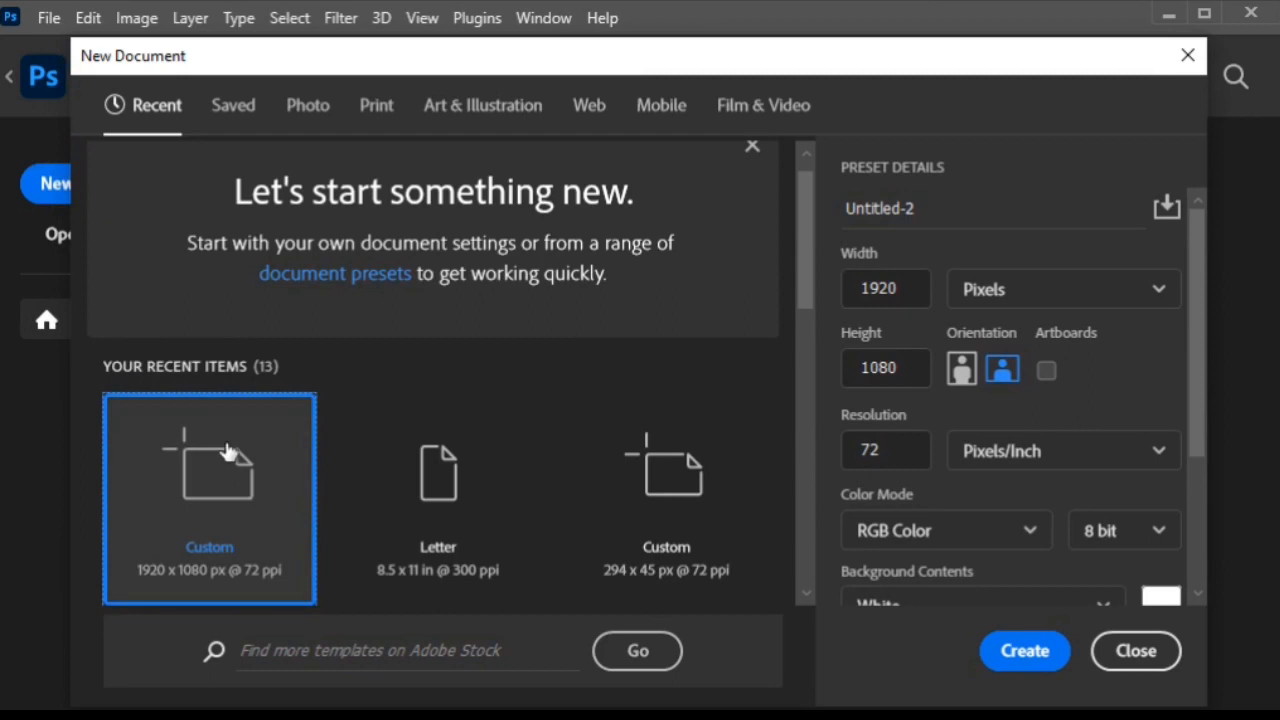
pyautogui.click(1020, 651)
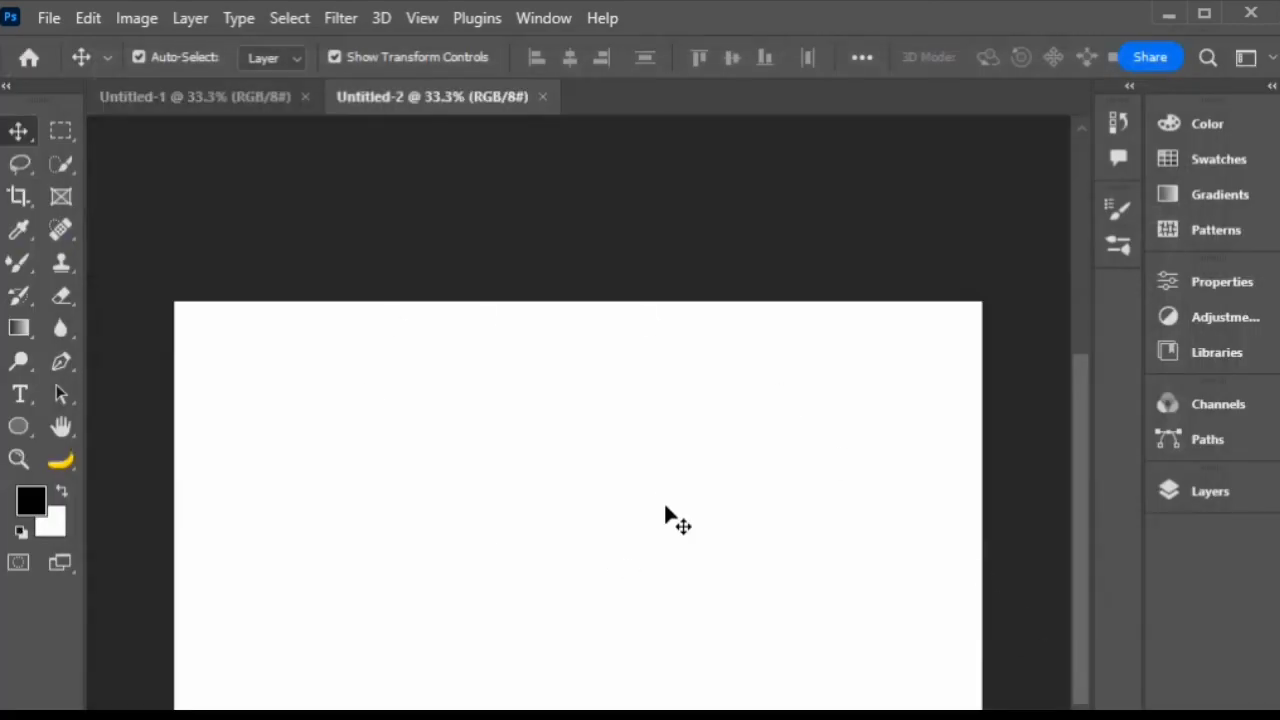
pyautogui.moveTo(657, 491); pyautogui.dragTo(649, 374)
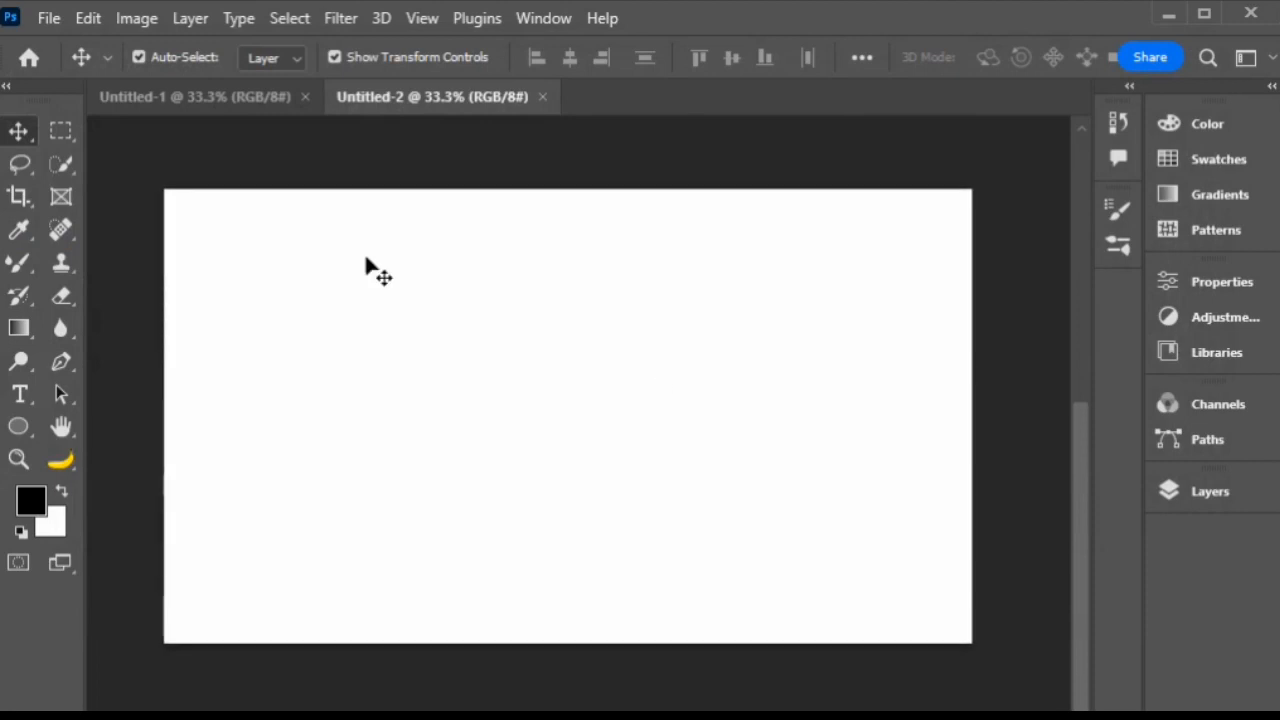
pyautogui.click(305, 96)
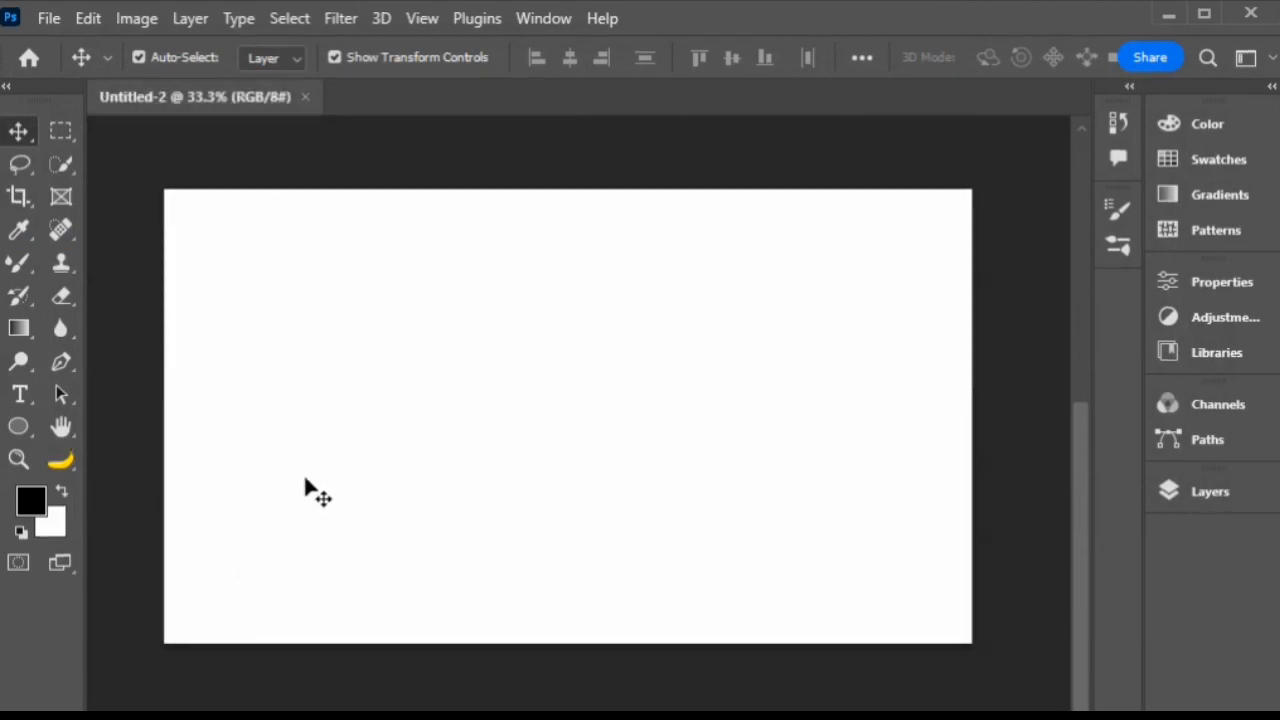
# Place the background-removed Photoshop logo from Downloads as a linked image and enlarge it to about 156%
pyautogui.click(48, 19)
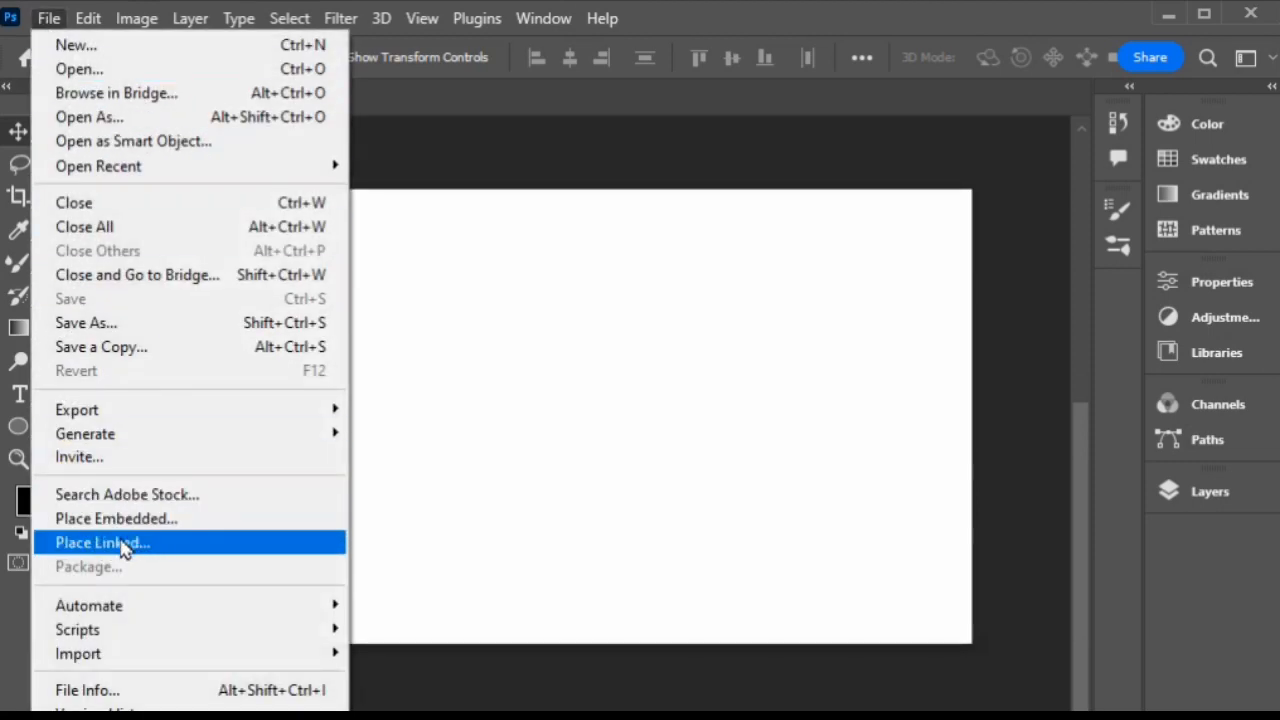
pyautogui.click(180, 551)
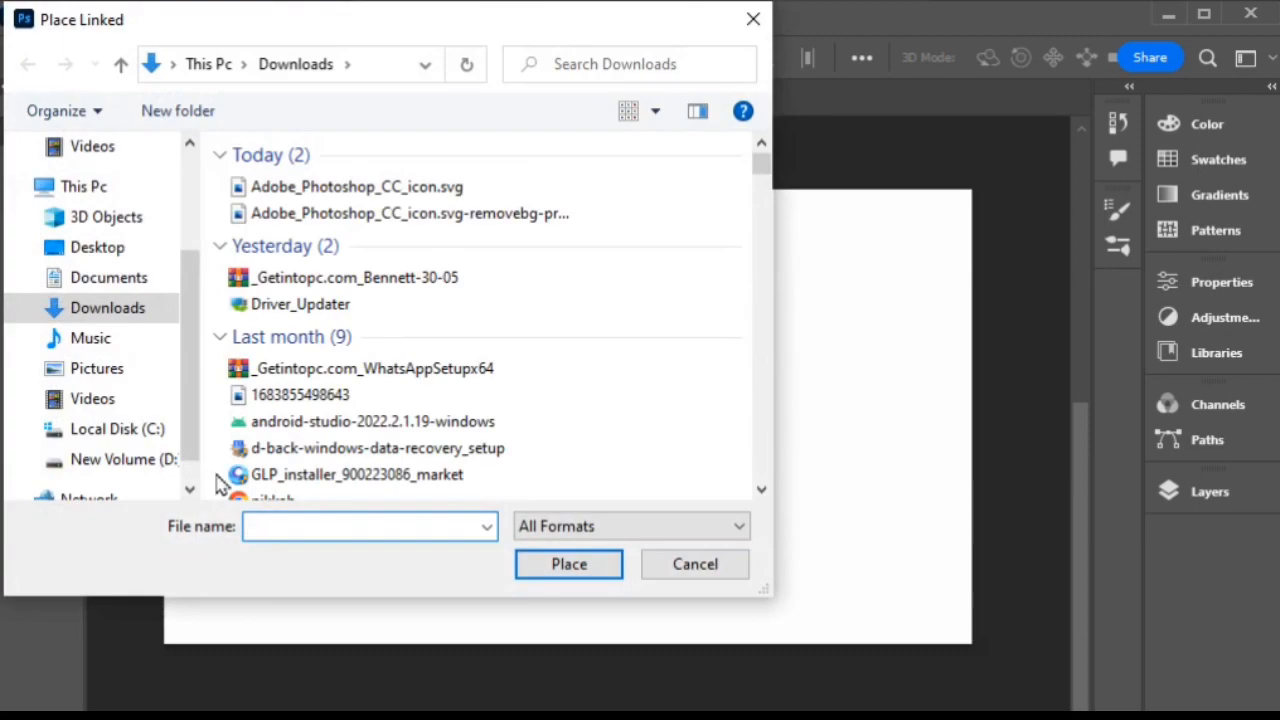
pyautogui.click(338, 214)
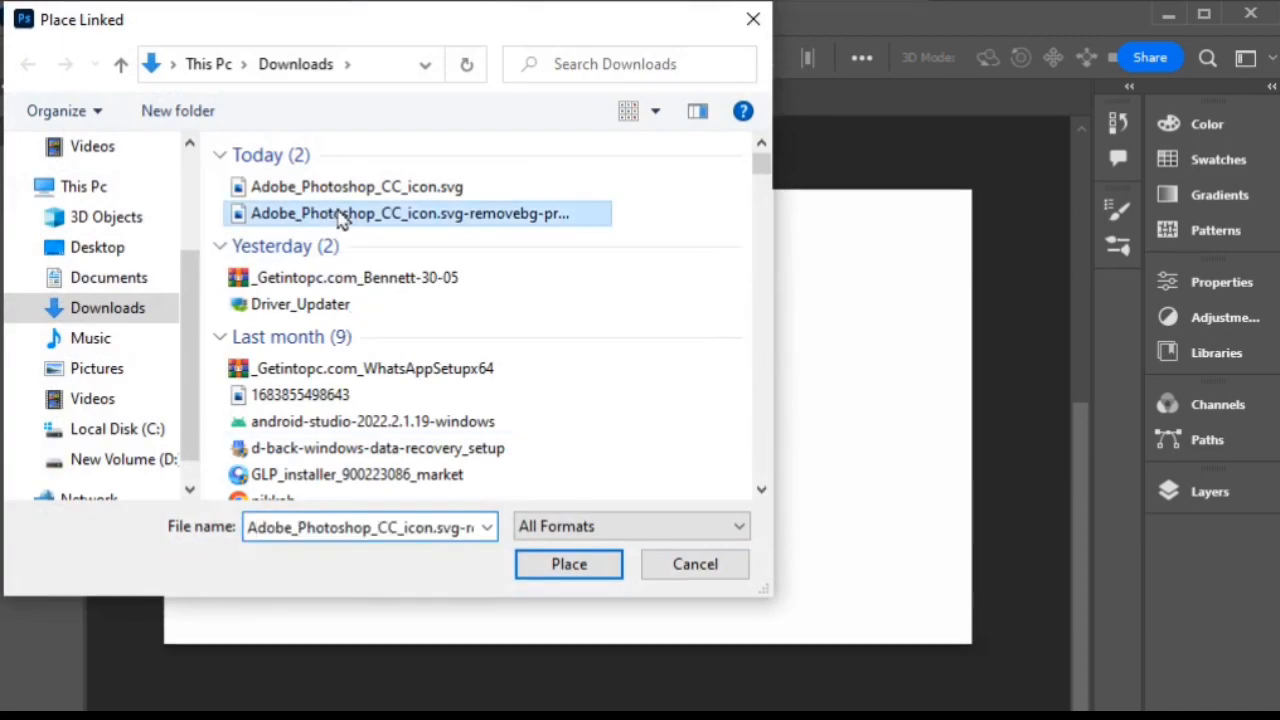
pyautogui.click(535, 566)
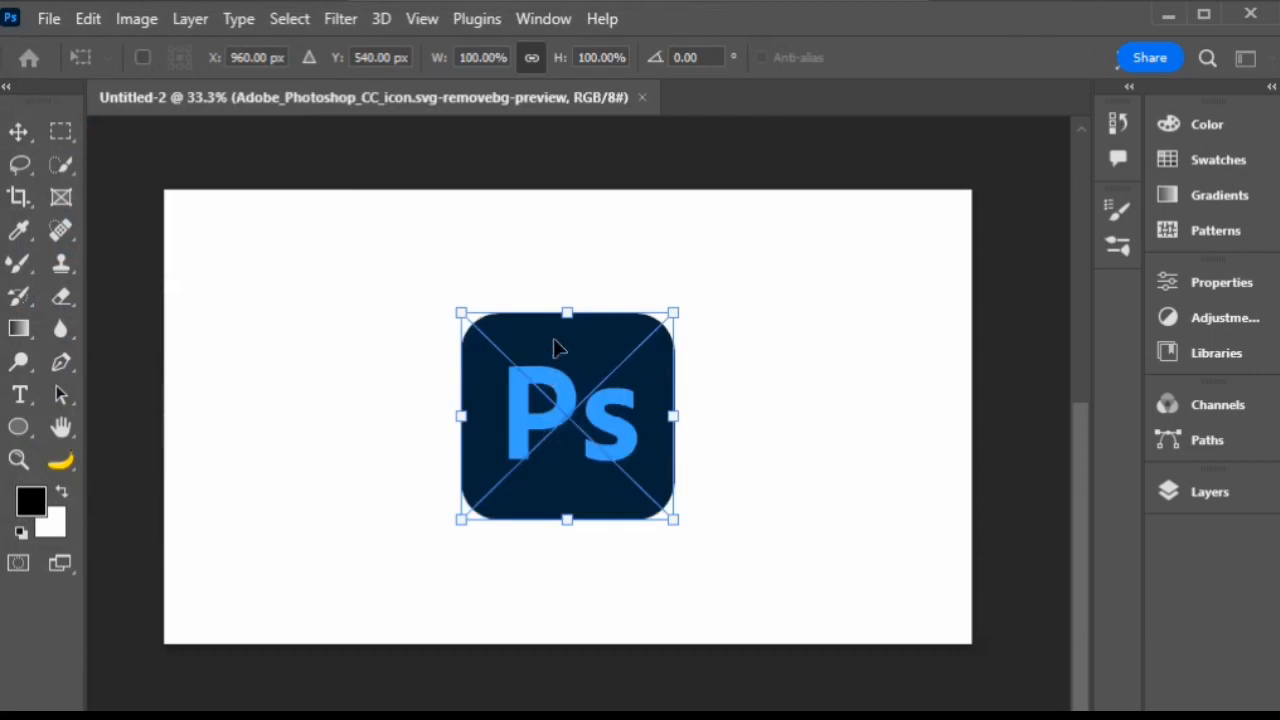
pyautogui.moveTo(462, 416); pyautogui.dragTo(342, 416)
pyautogui.moveTo(519, 438); pyautogui.dragTo(566, 444)
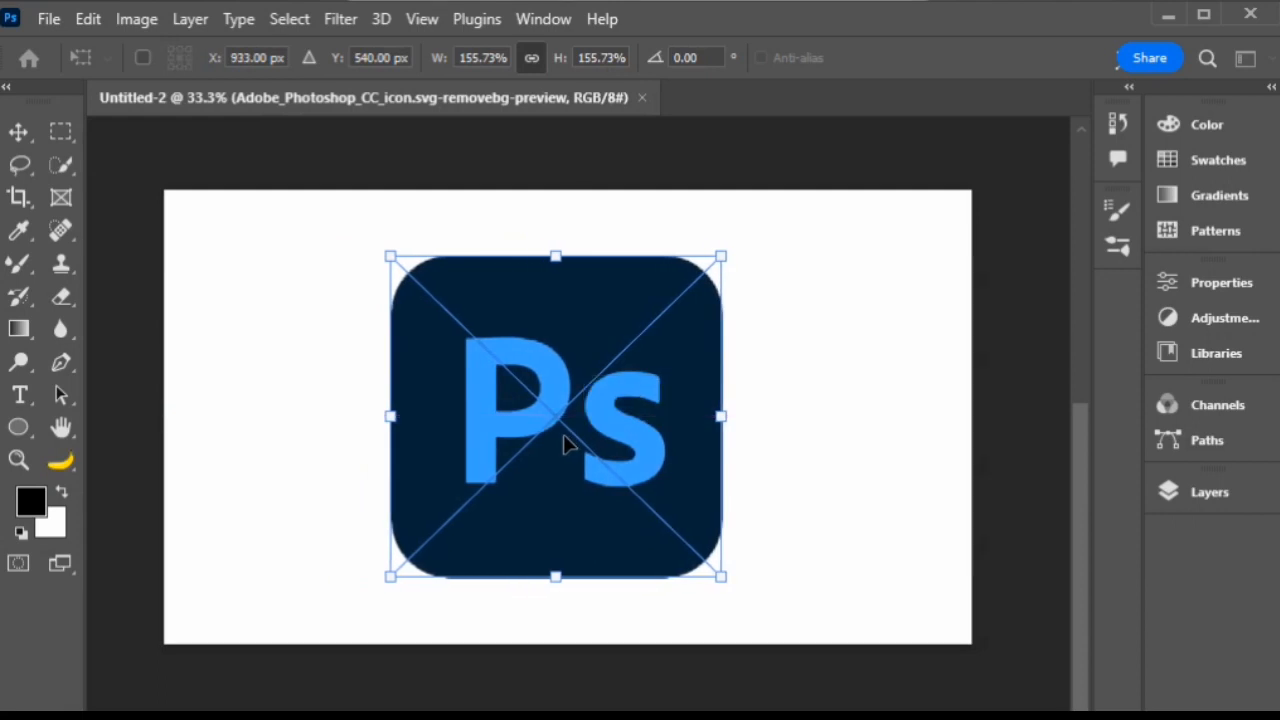
pyautogui.press('Return')
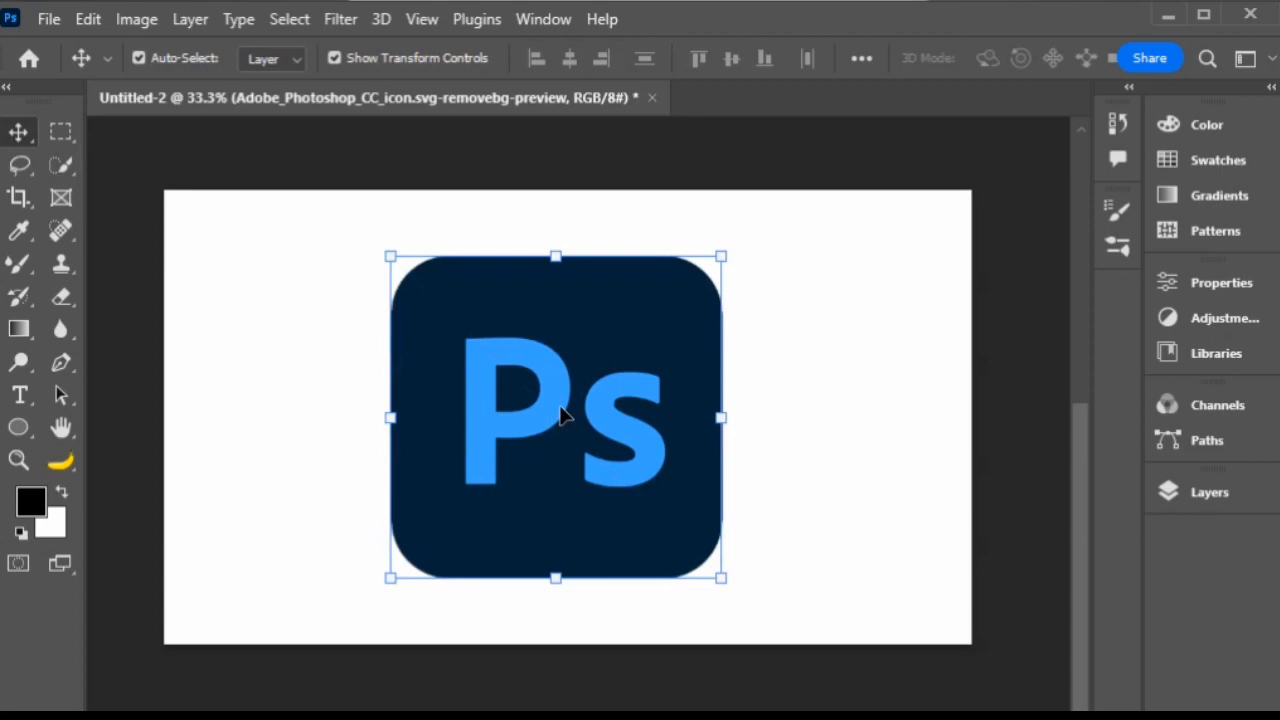
# Distort the logo with Free Transform, slanting it sideways by about 5° and slightly reducing its height
pyautogui.hotkey('ctrl', 't')
pyautogui.rightClick(557, 410)
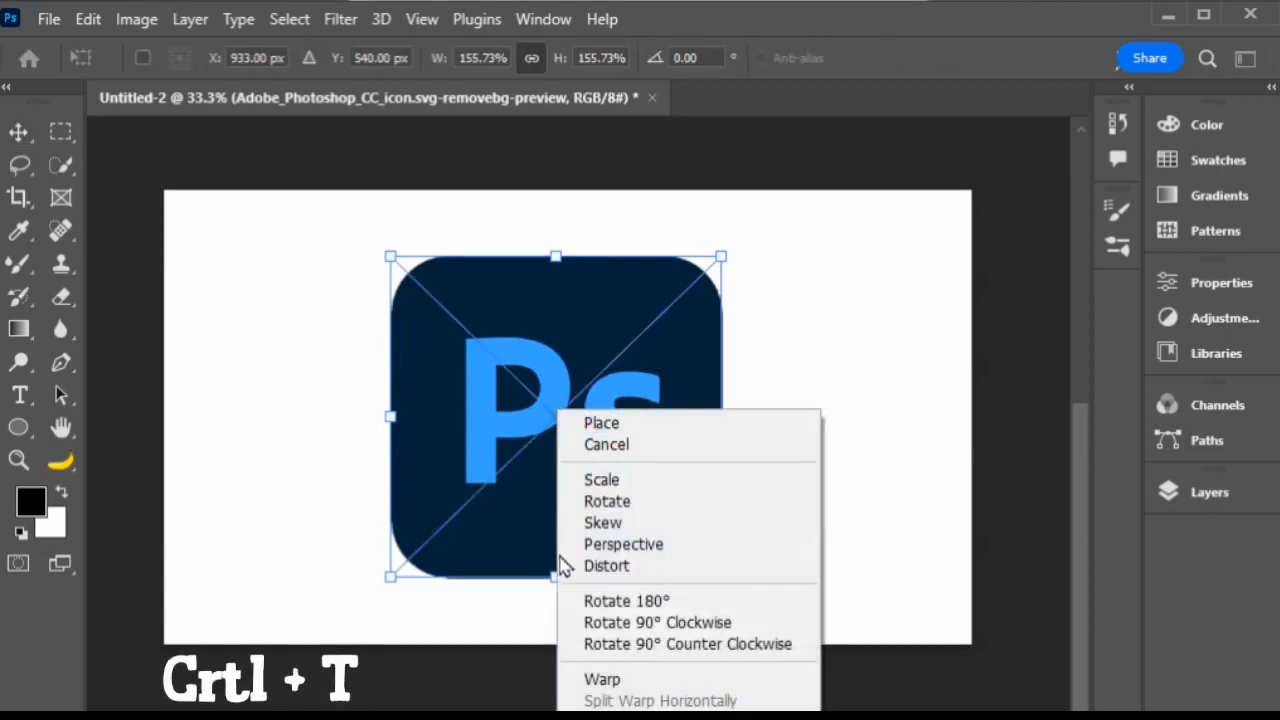
pyautogui.click(543, 301)
pyautogui.rightClick(543, 301)
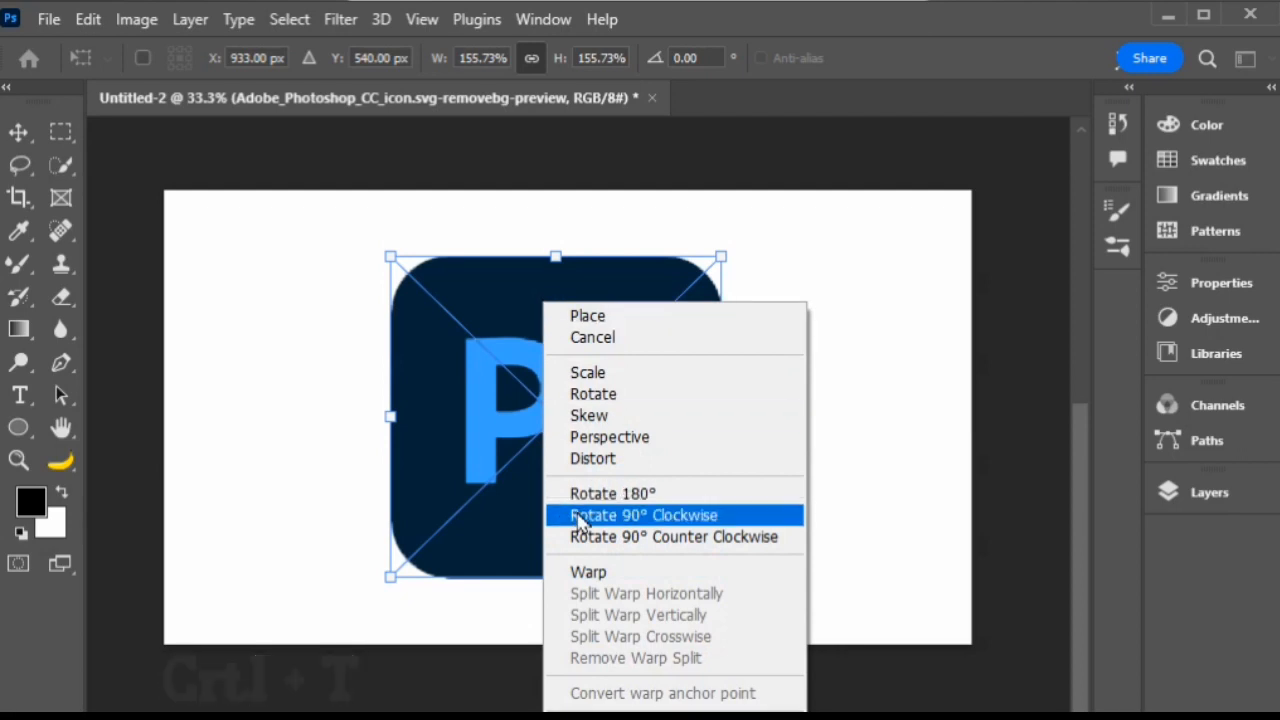
pyautogui.click(600, 460)
pyautogui.moveTo(555, 578); pyautogui.dragTo(583, 563)
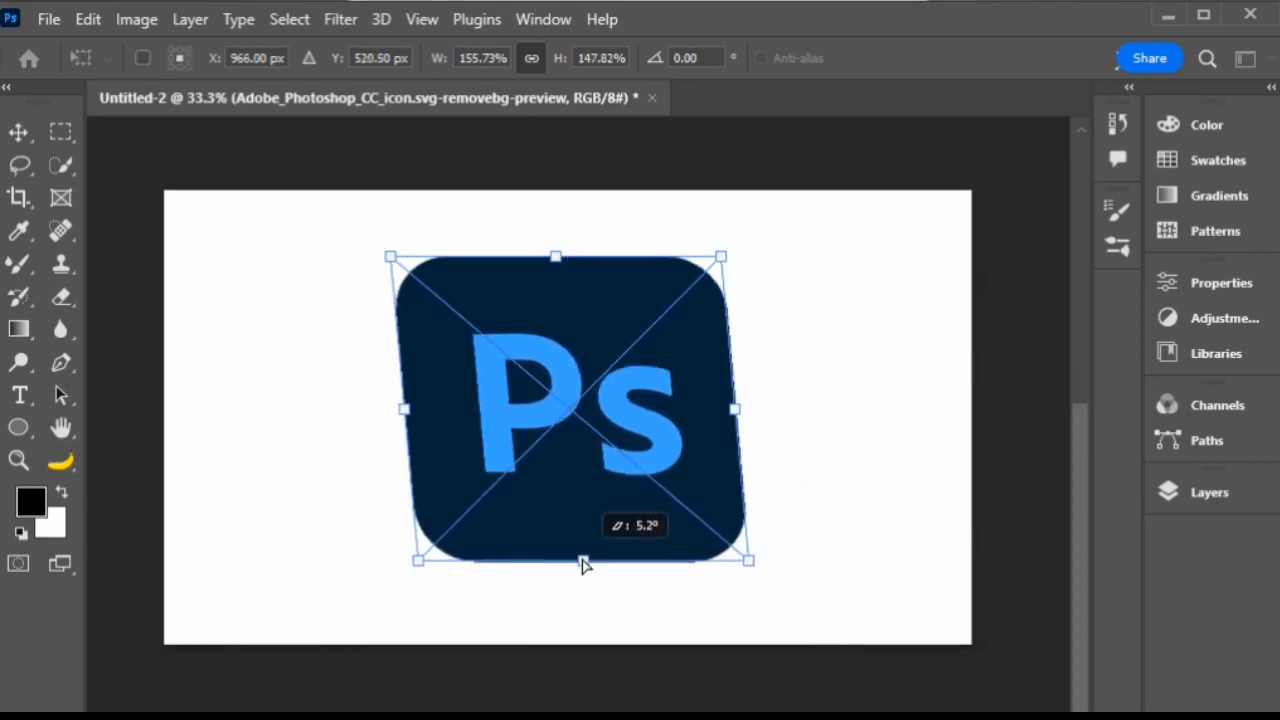
pyautogui.moveTo(562, 263)
pyautogui.mouseDown()
pyautogui.moveTo(541, 269)
pyautogui.moveTo(558, 262)
pyautogui.mouseUp()
# Rotate the slanted logo to about -10.35°, centre it on the canvas at X 960 px, Y 540 px, and apply the transform
pyautogui.rightClick(543, 359)
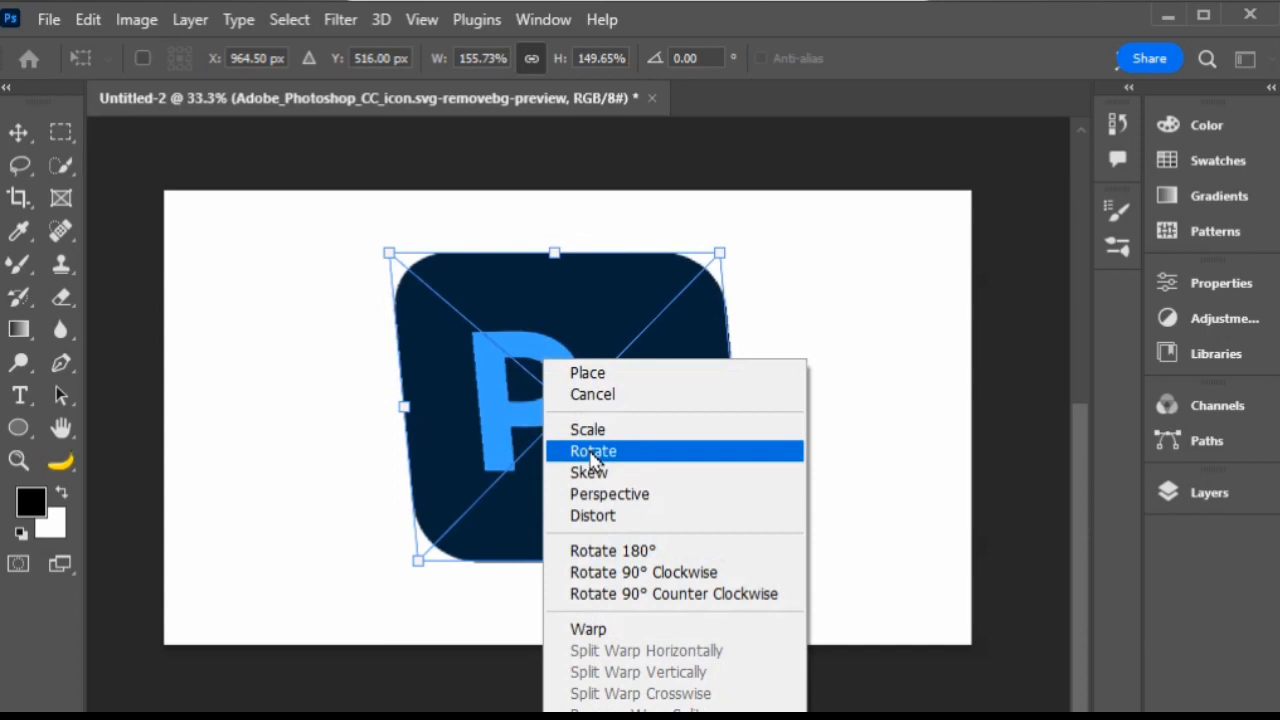
pyautogui.click(593, 452)
pyautogui.moveTo(401, 590); pyautogui.dragTo(440, 606)
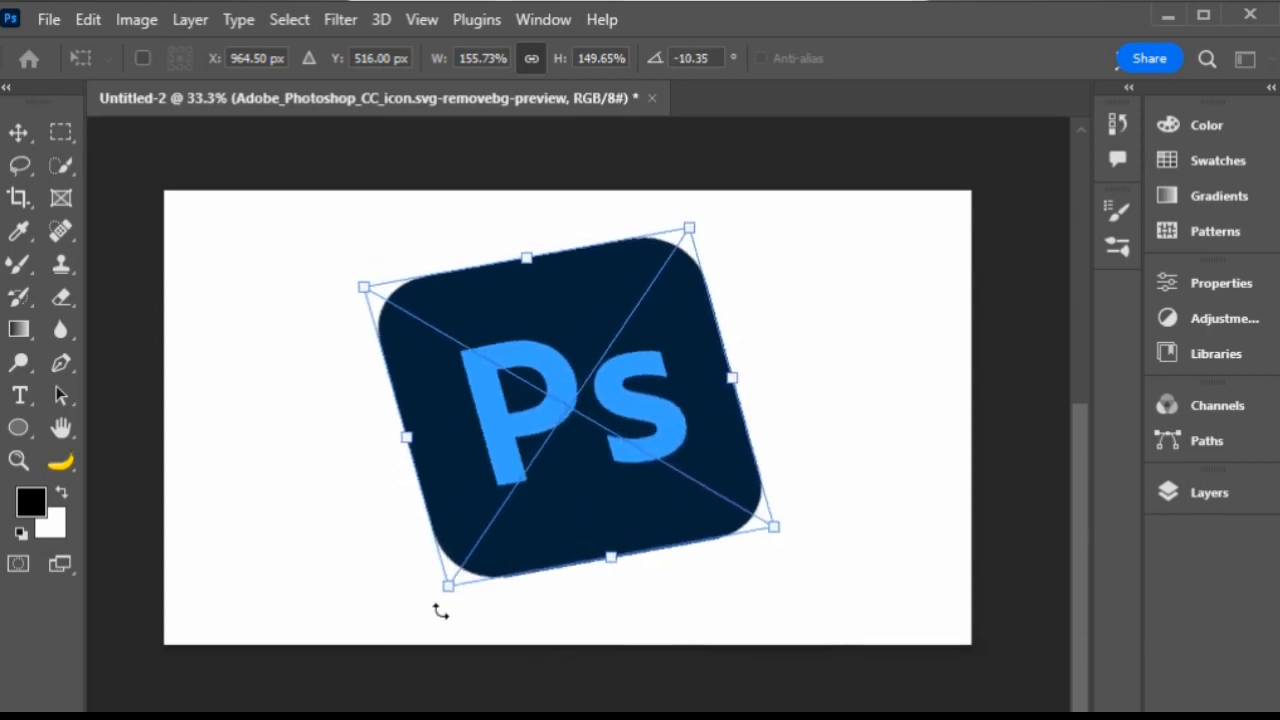
pyautogui.moveTo(560, 434); pyautogui.dragTo(563, 440)
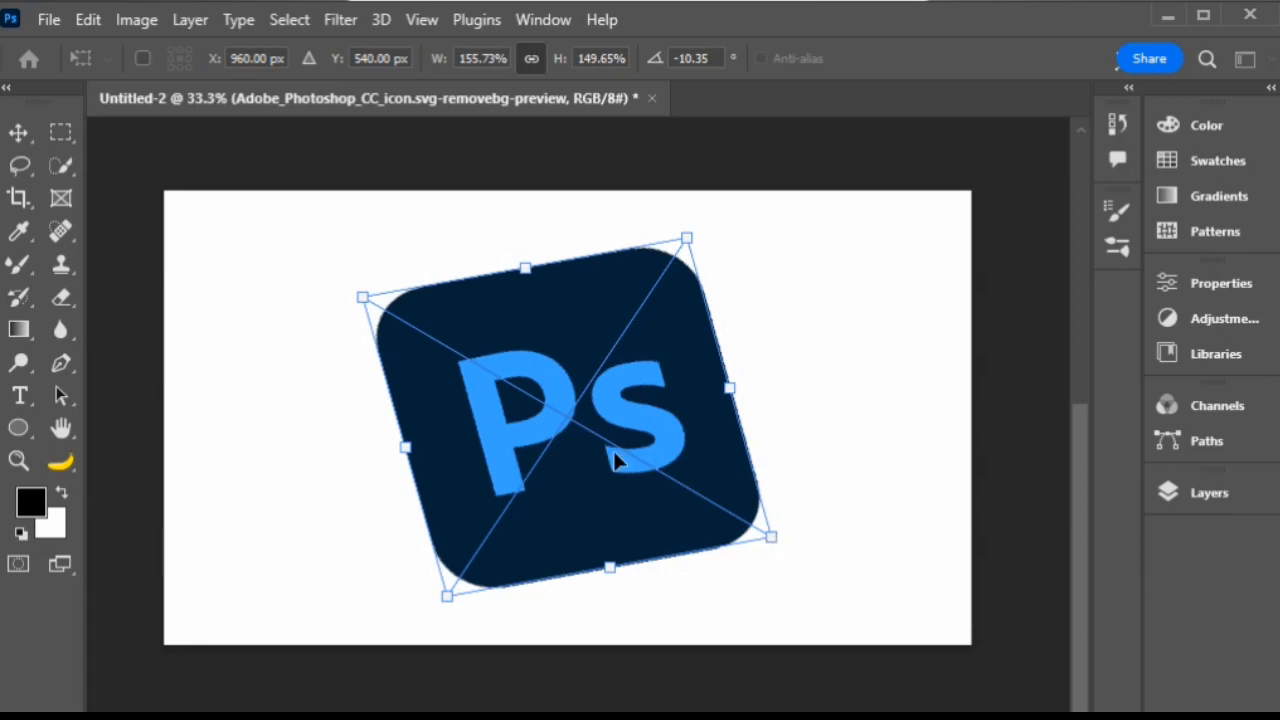
pyautogui.press('Return')
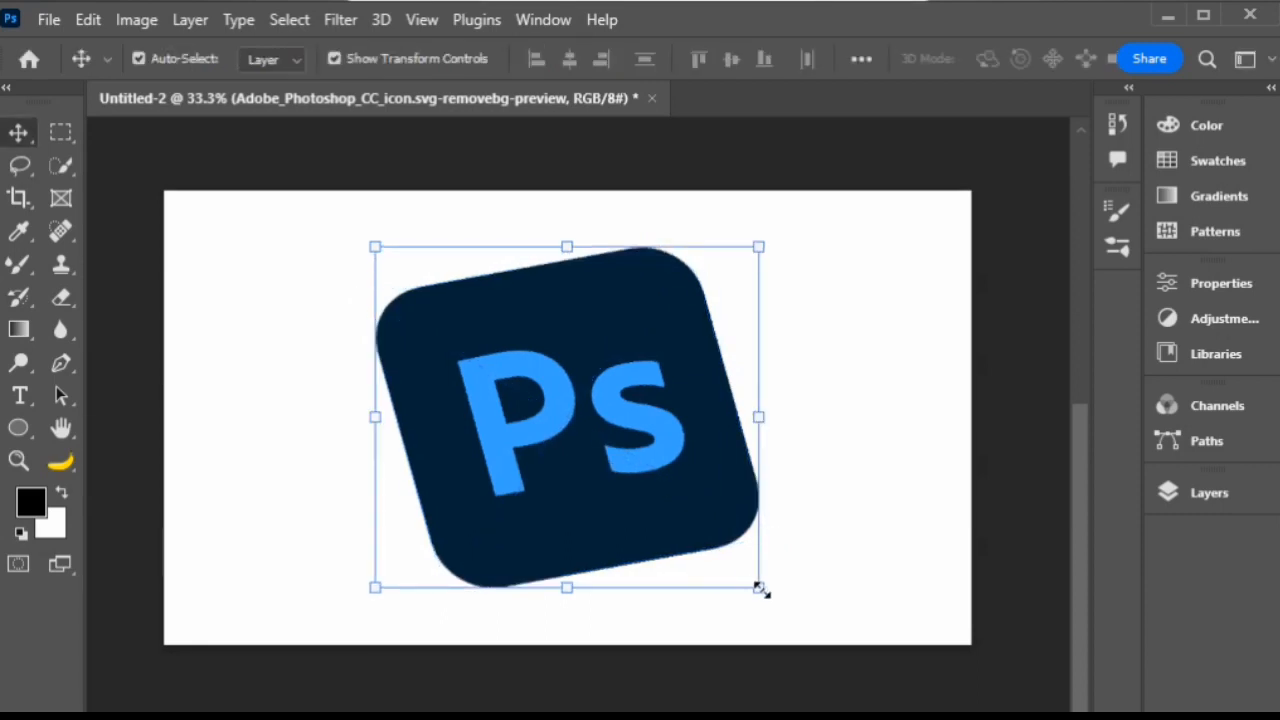
# Shrink the logo and distort it further into a small tilted perspective shape in the middle of the canvas
pyautogui.moveTo(760, 590); pyautogui.dragTo(723, 509)
pyautogui.moveTo(492, 405); pyautogui.dragTo(515, 411)
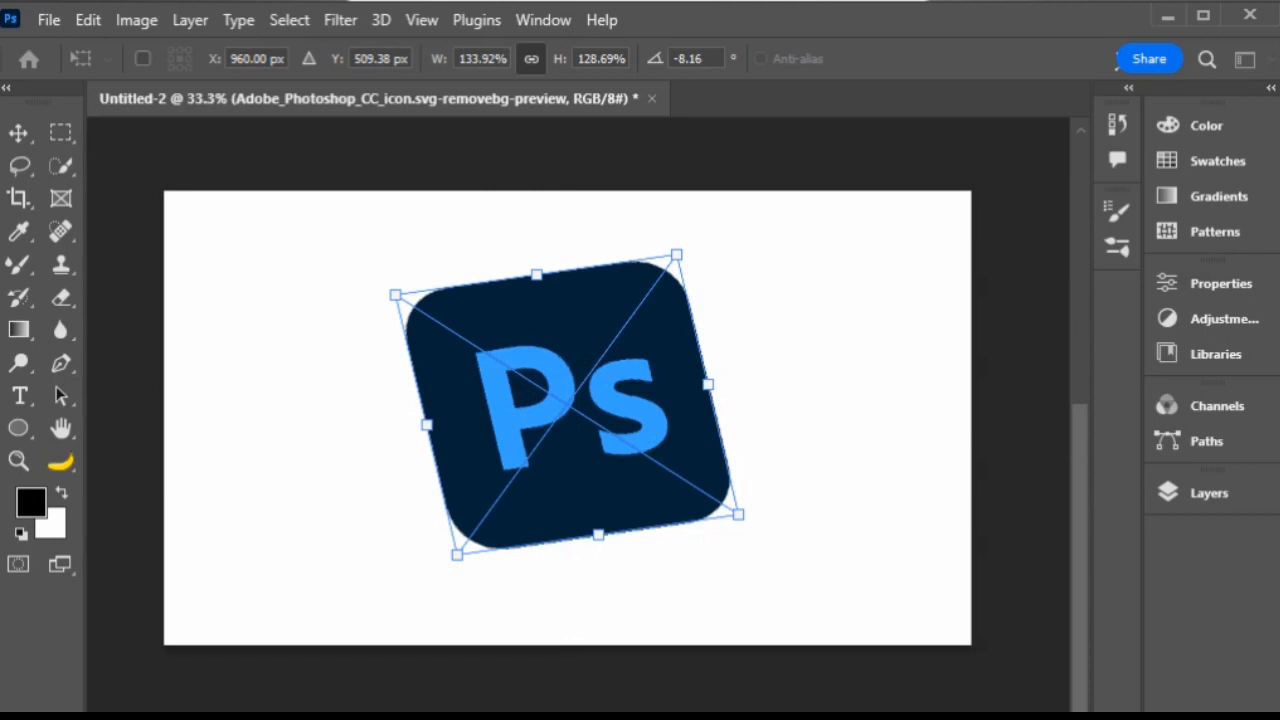
pyautogui.press('Escape')
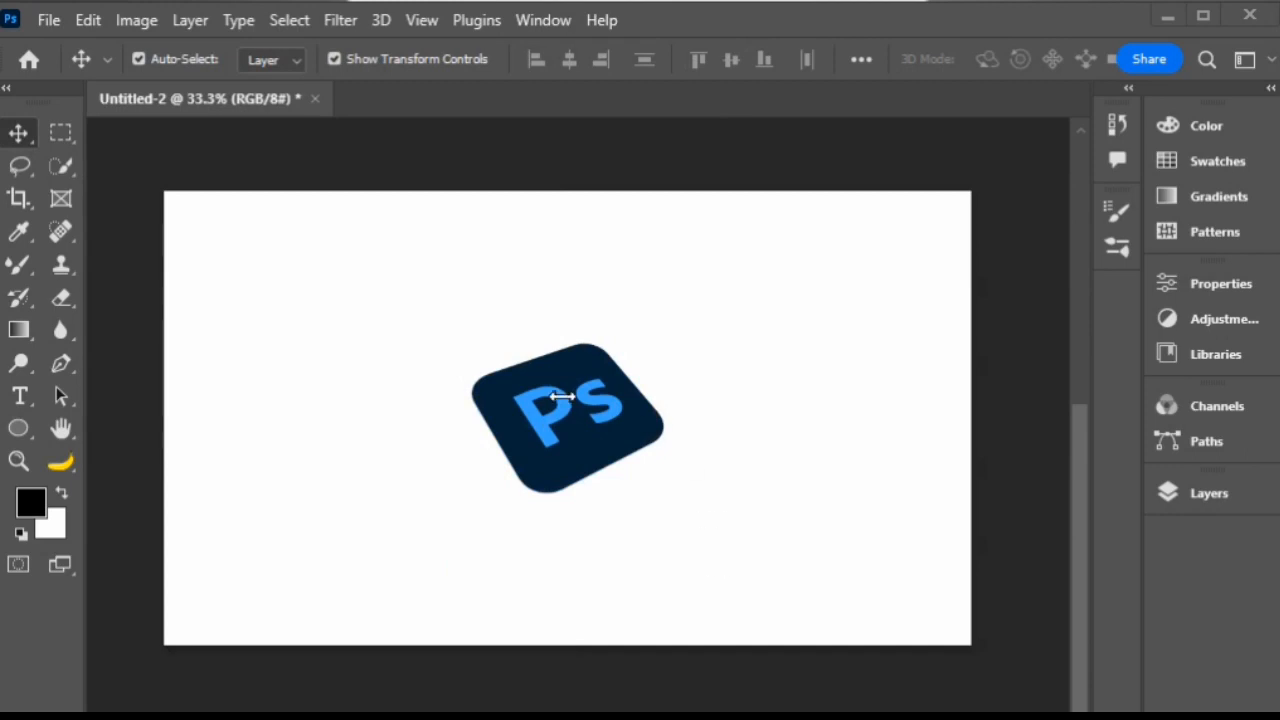
pyautogui.click(578, 438)
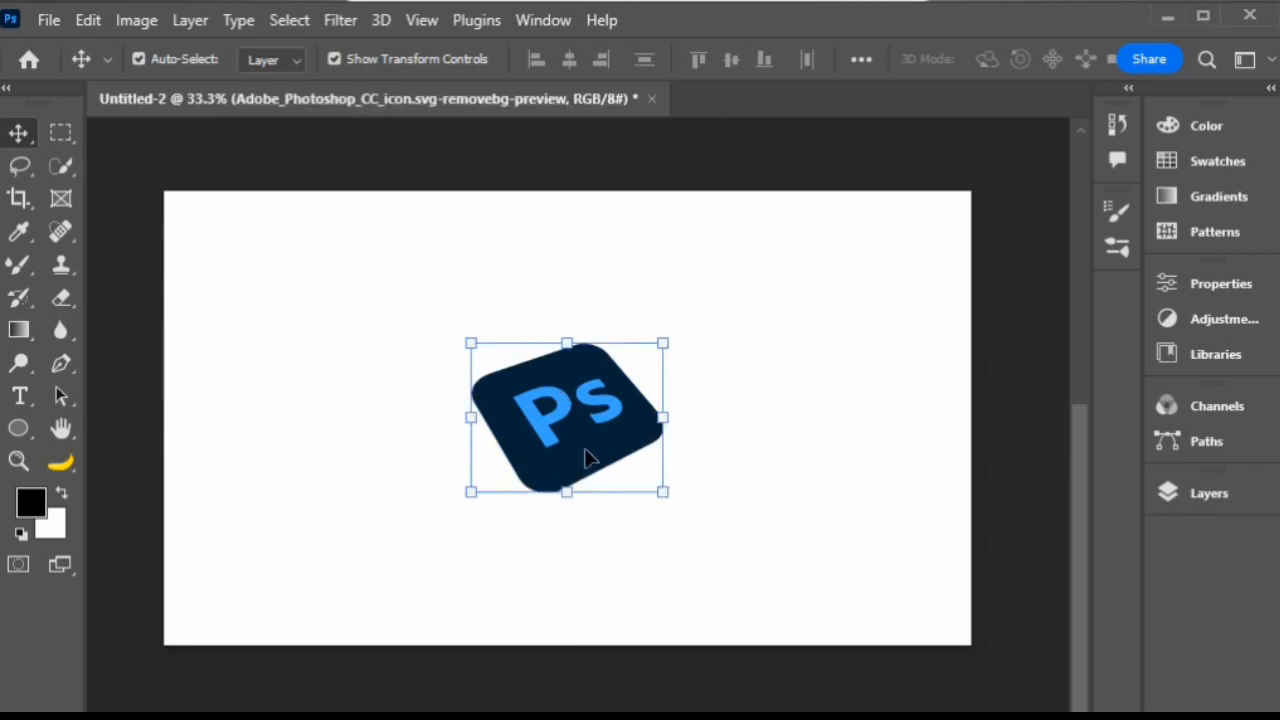
# Rasterize the linked logo layer and duplicate it
pyautogui.click(1240, 508)
pyautogui.moveTo(1008, 490); pyautogui.dragTo(960, 217)
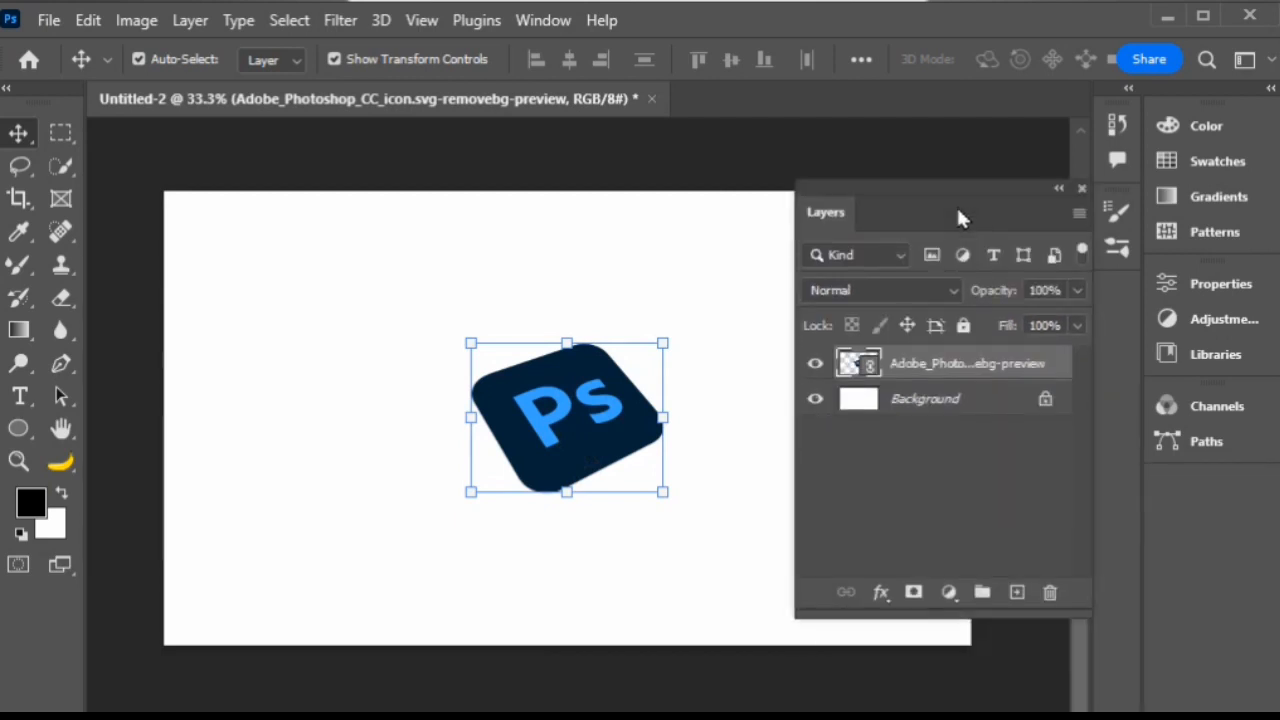
pyautogui.rightClick(968, 364)
pyautogui.click(752, 566)
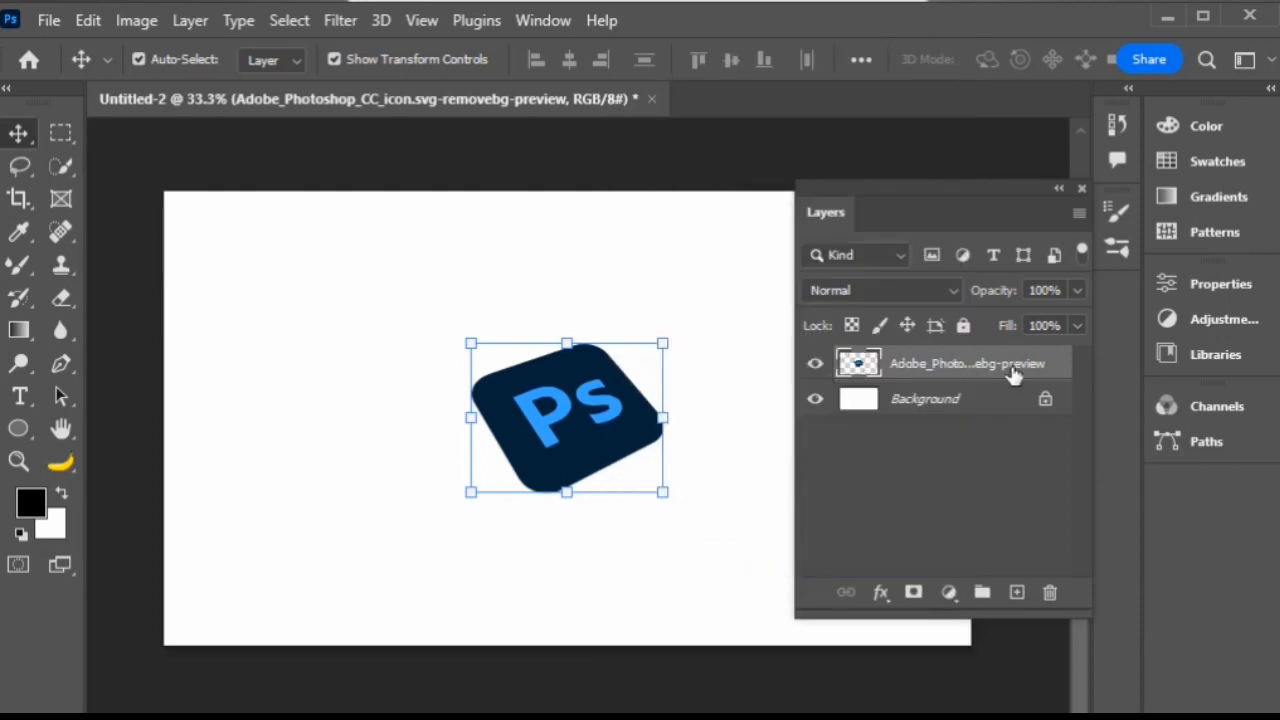
pyautogui.press('ctrl')
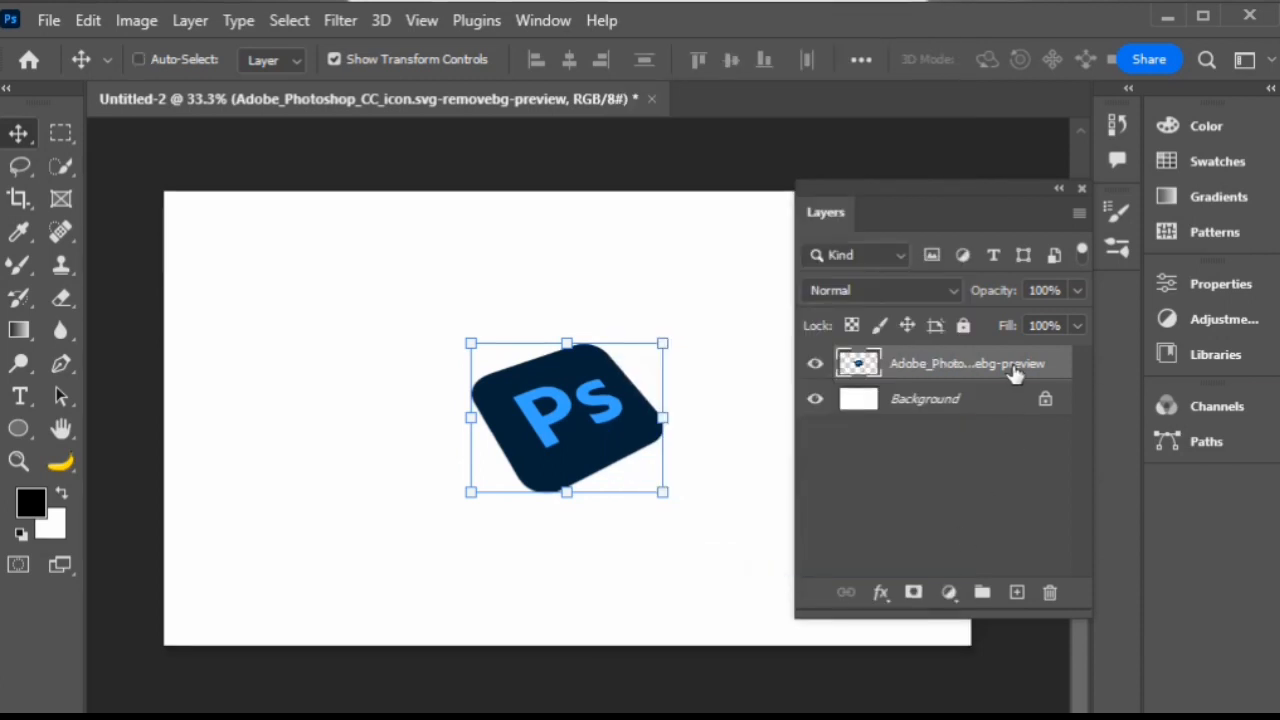
pyautogui.hotkey('ctrl', 'j')
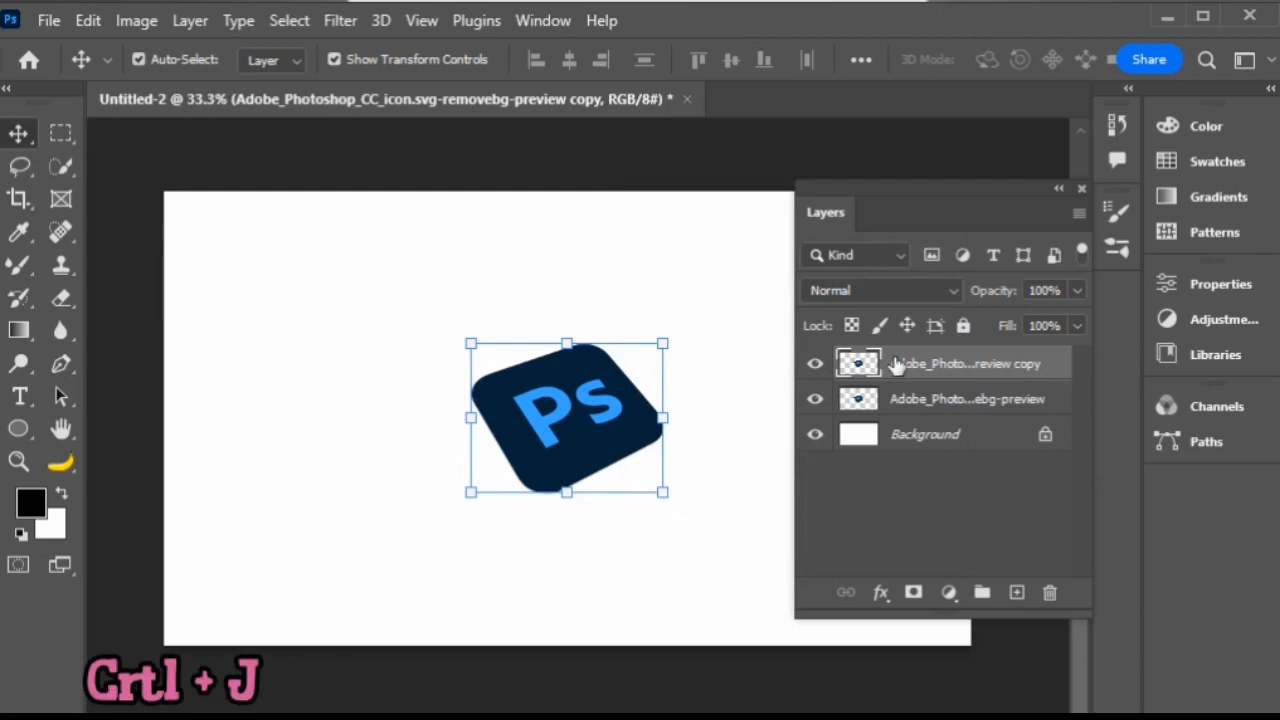
# Free-transform the duplicate logo layer, nudge it up 6 px to Y 534.50 px, and apply the transform
pyautogui.click(1059, 189)
pyautogui.click(667, 358)
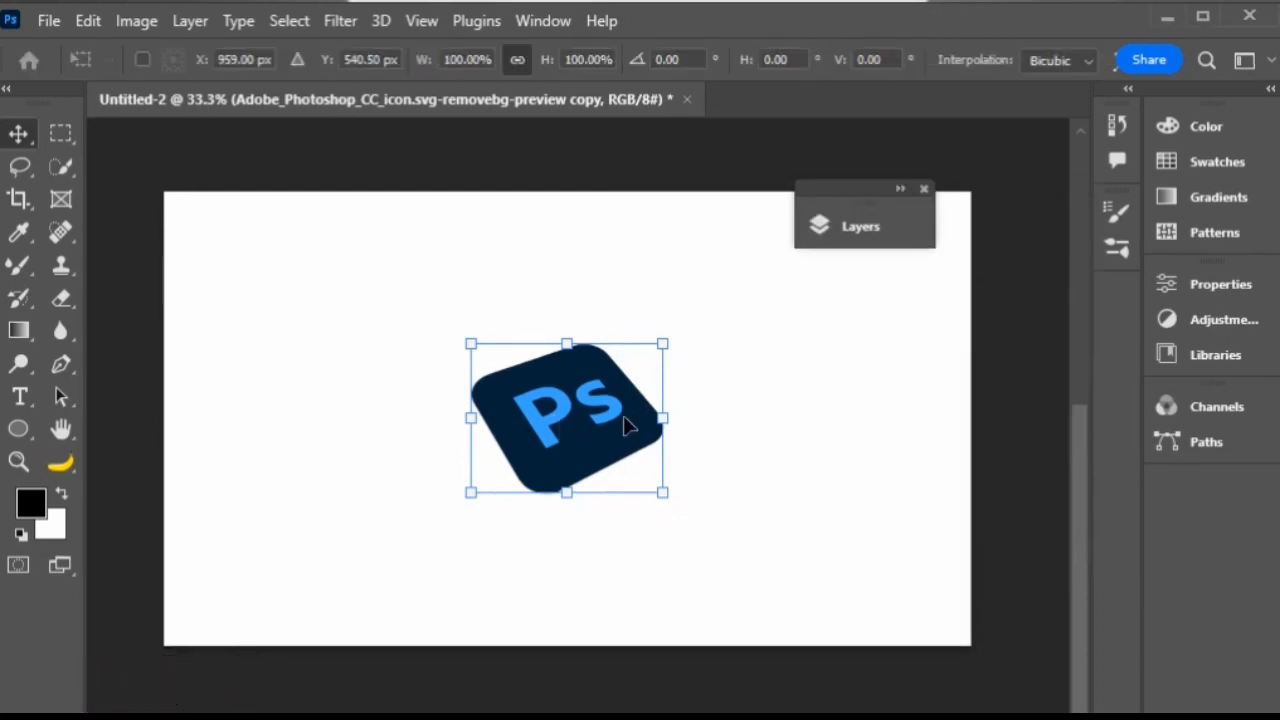
pyautogui.click(886, 236)
pyautogui.moveTo(680, 231); pyautogui.dragTo(930, 231)
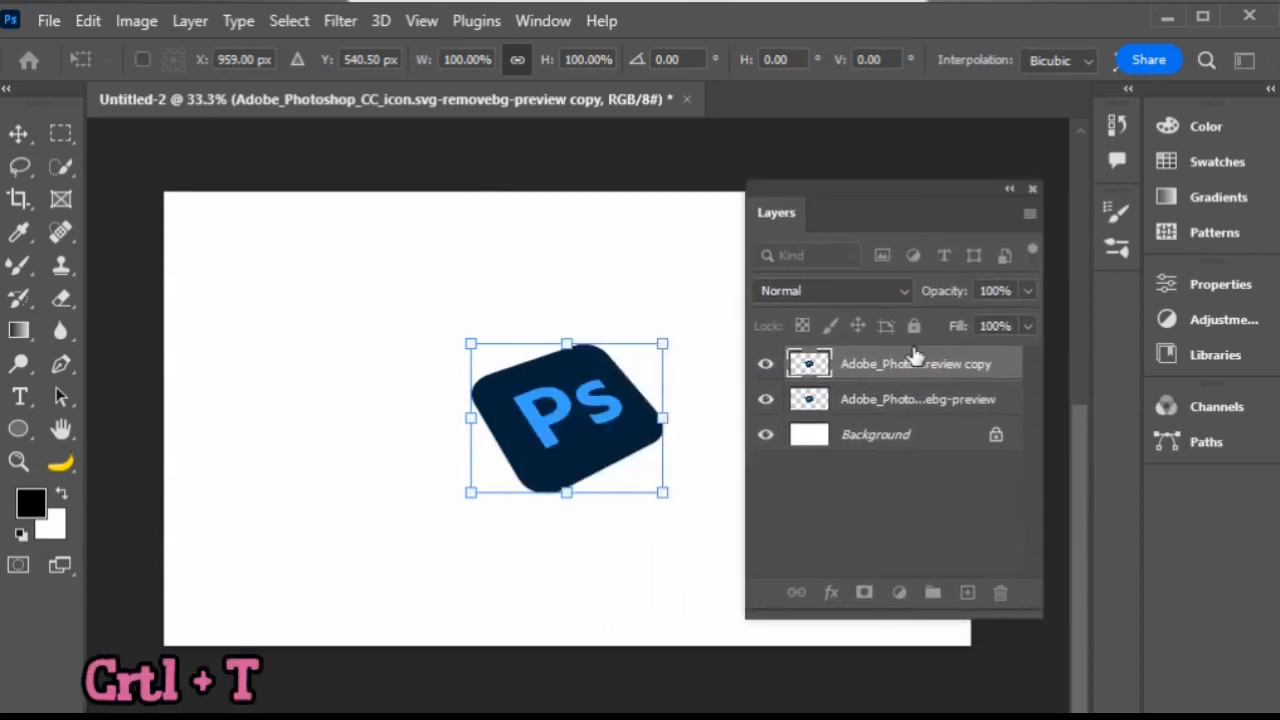
pyautogui.press('Up')
pyautogui.press('Up')
pyautogui.press('Up')
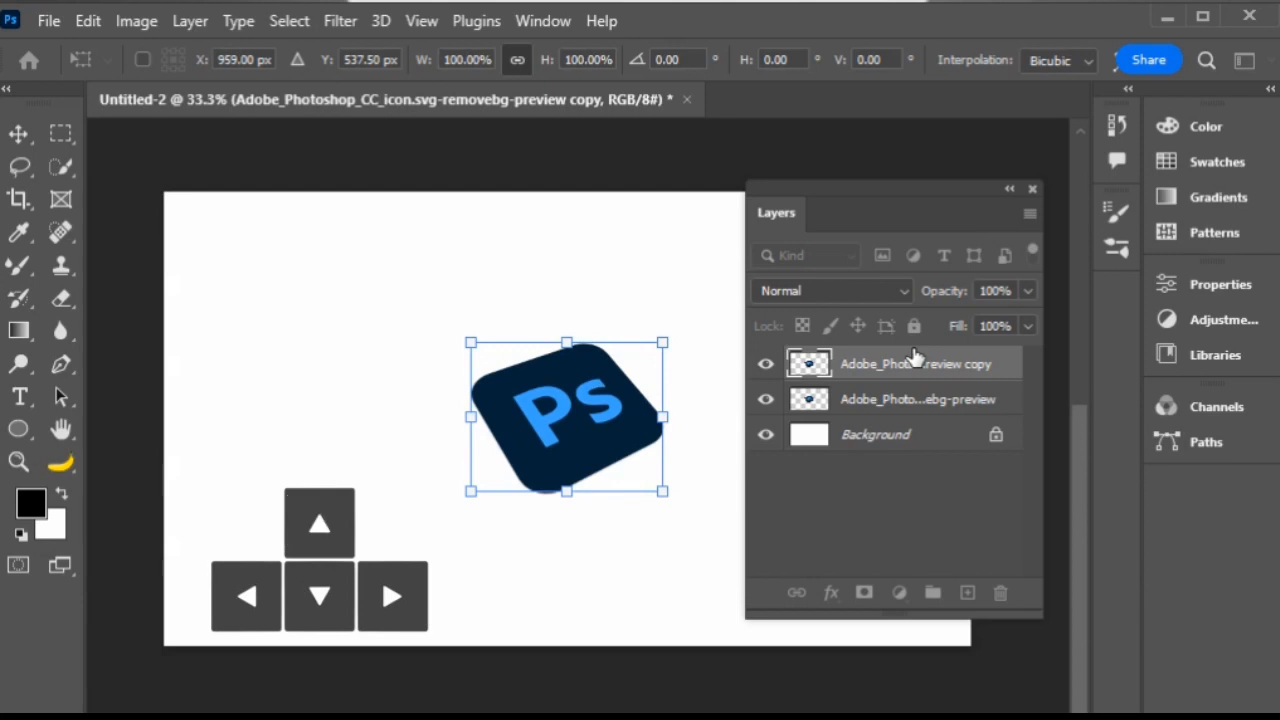
pyautogui.press('Up')
pyautogui.press('Up')
pyautogui.press('Up')
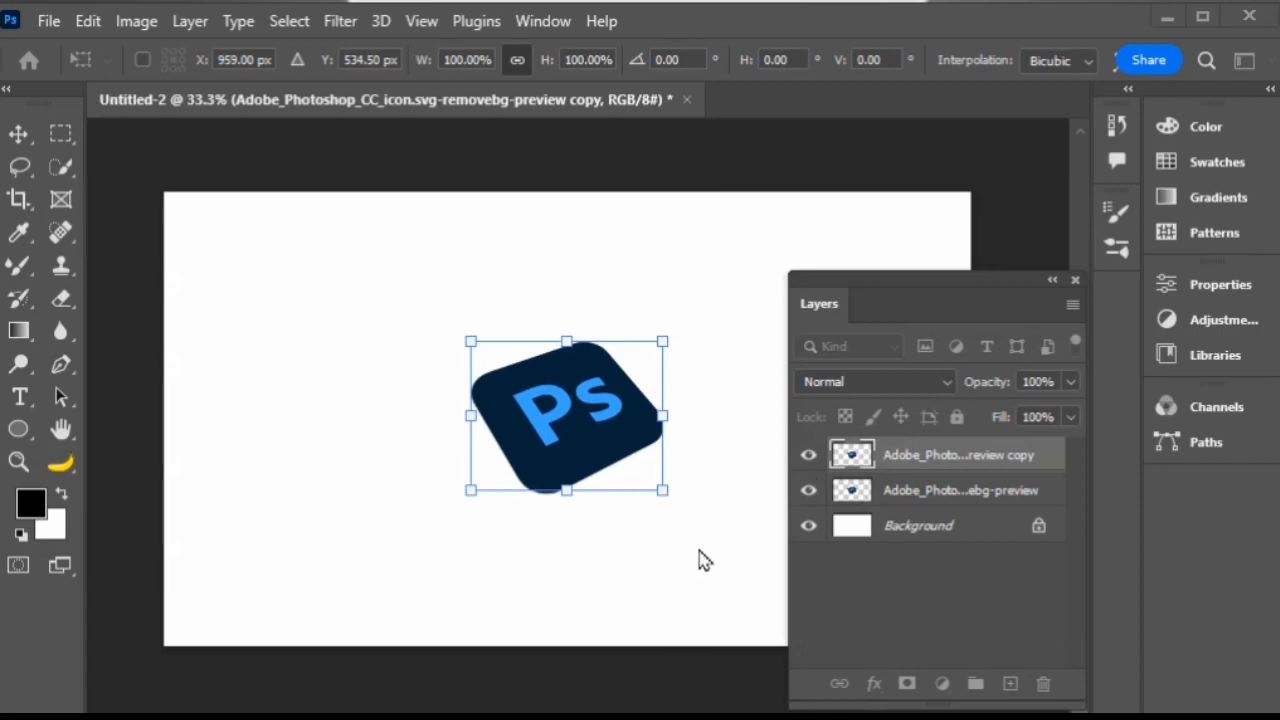
pyautogui.click(1052, 281)
pyautogui.press('Return')
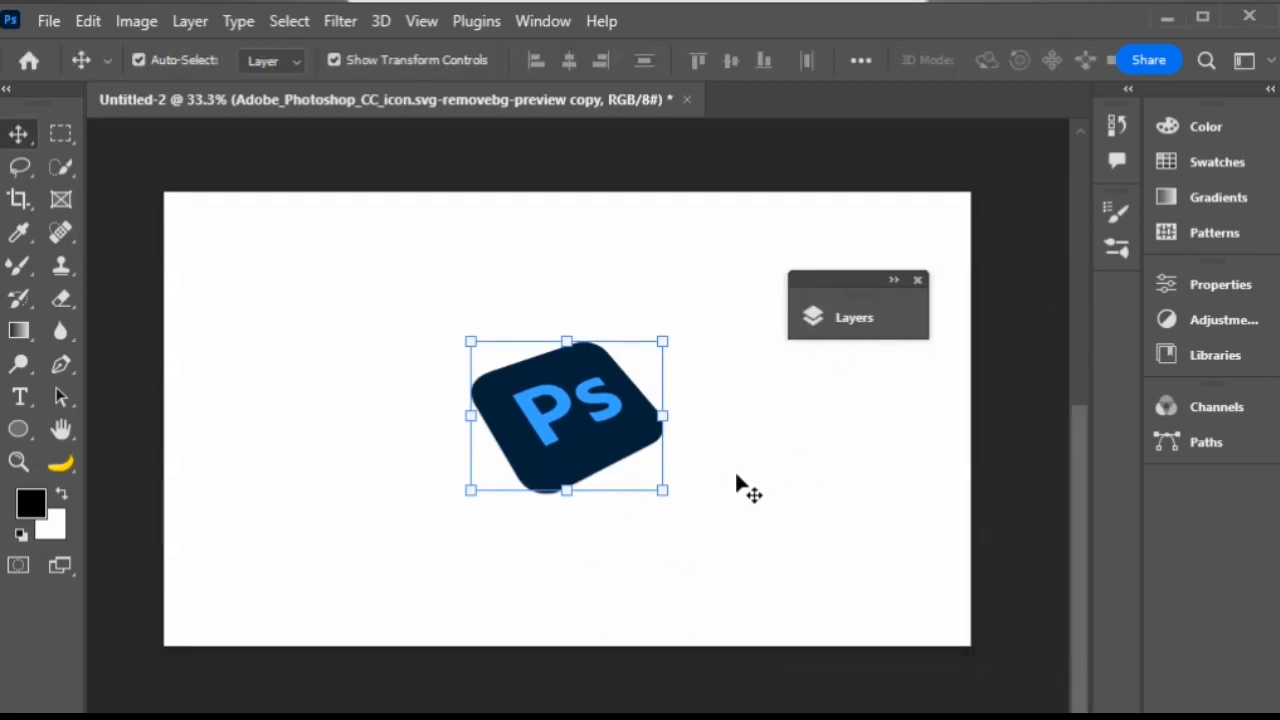
# Repeat the upward shift on successive duplicates of the logo layer, stacking twelve more copies into a thick block
pyautogui.click(860, 320)
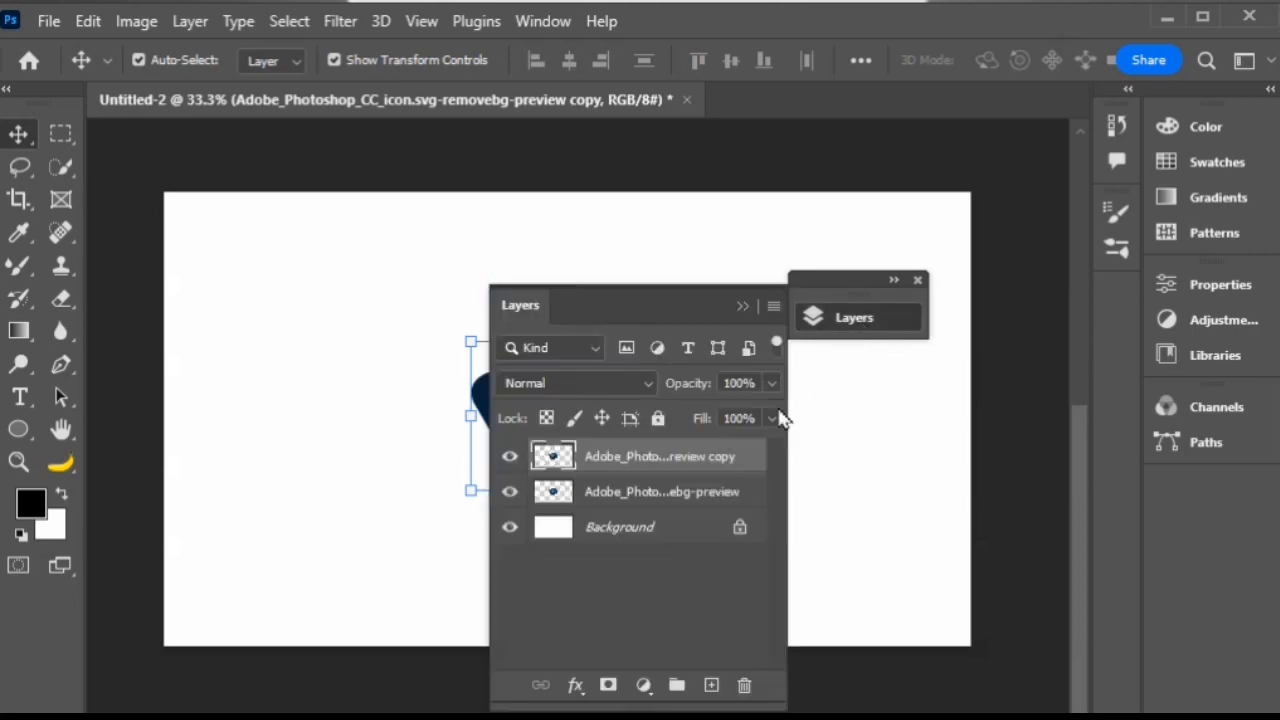
pyautogui.moveTo(703, 322); pyautogui.dragTo(955, 278)
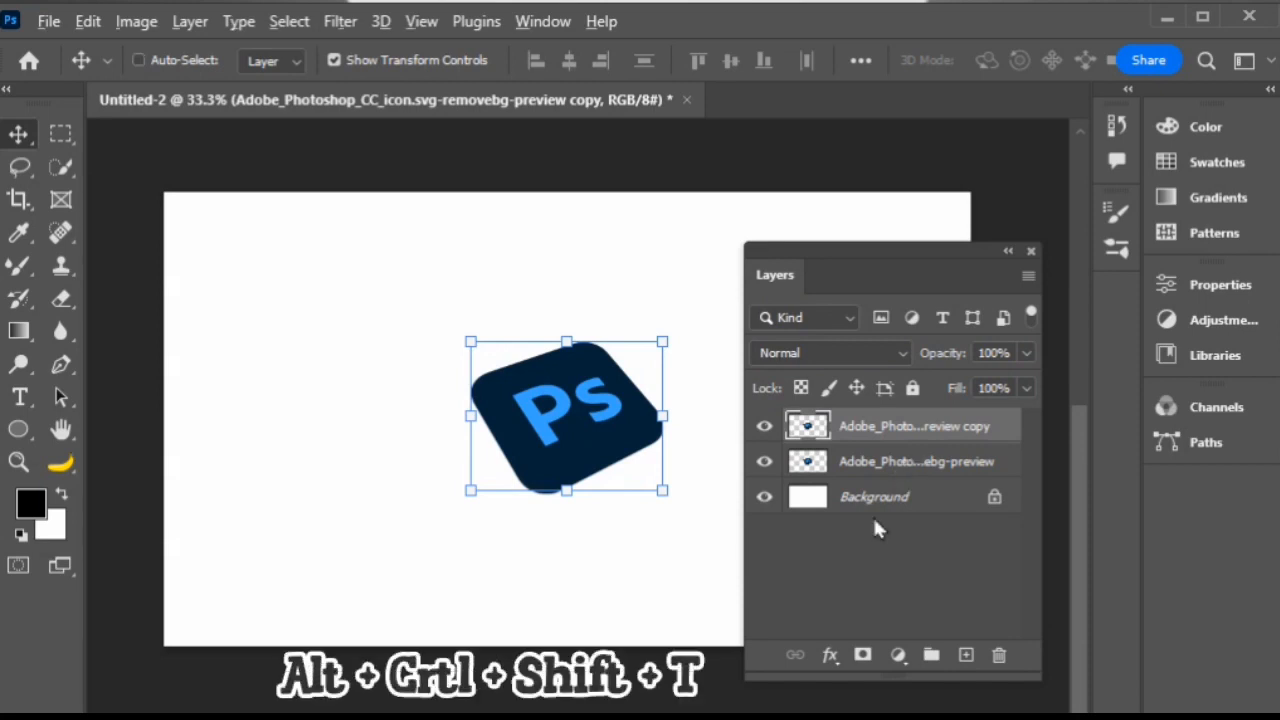
pyautogui.hotkey('ctrl', 'alt', 'shift', 't')
pyautogui.hotkey('ctrl', 'alt', 'shift', 't')
pyautogui.hotkey('ctrl', 'alt', 'shift', 't')
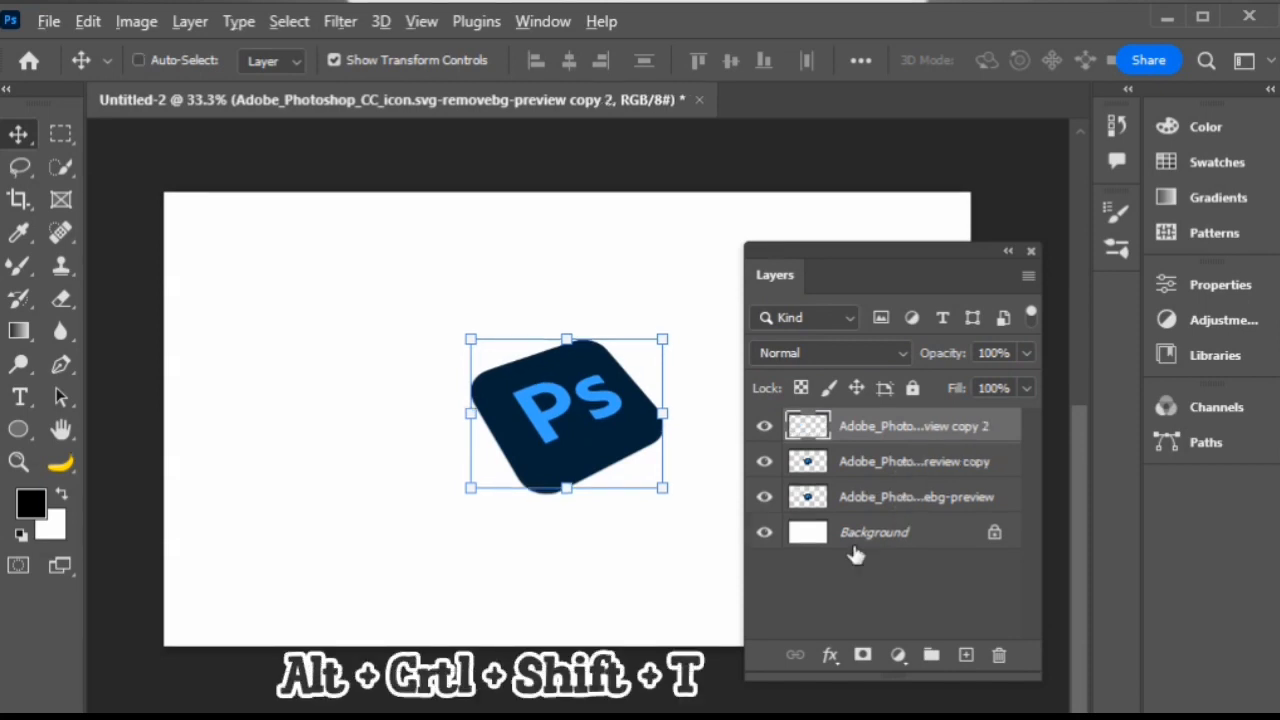
pyautogui.hotkey('ctrl', 'alt', 'shift', 't')
pyautogui.hotkey('ctrl', 'alt', 'shift', 't')
pyautogui.hotkey('ctrl', 'alt', 'shift', 't')
pyautogui.hotkey('ctrl', 'alt', 'shift', 't')
pyautogui.hotkey('ctrl', 'alt', 'shift', 't')
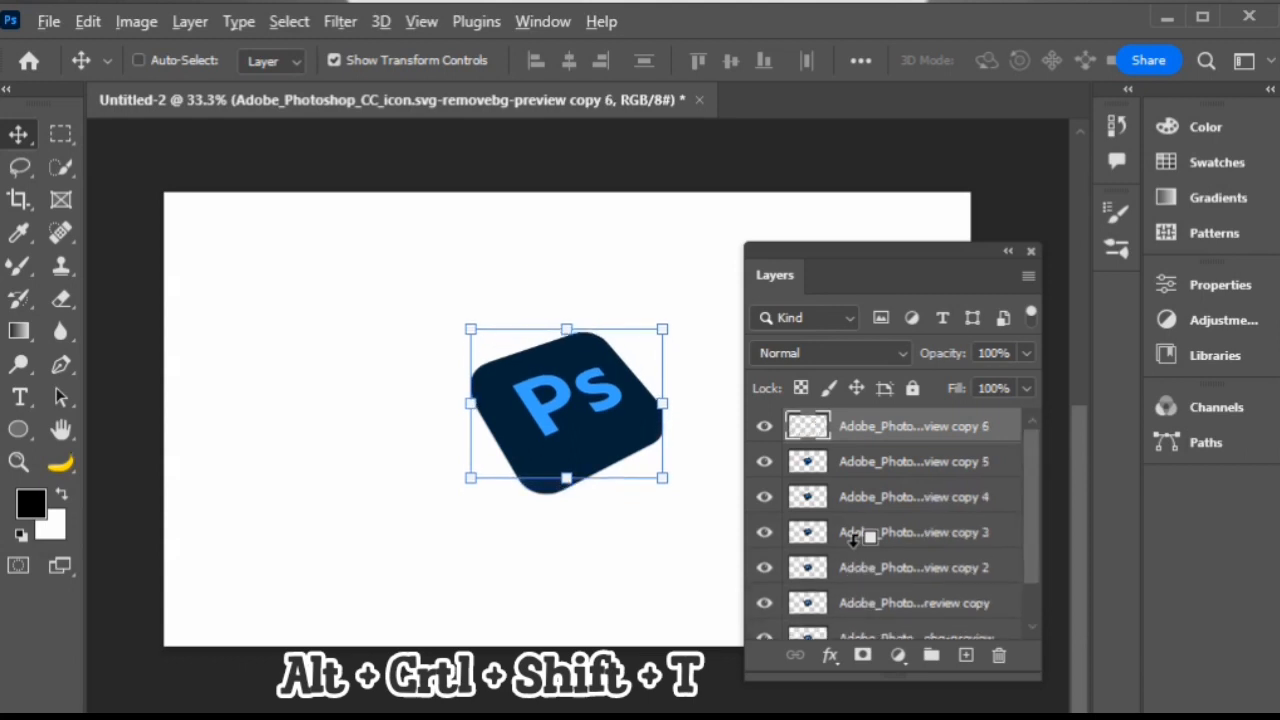
pyautogui.hotkey('ctrl', 'alt', 'shift', 't')
pyautogui.hotkey('ctrl', 'alt', 'shift', 't')
pyautogui.hotkey('ctrl', 'alt', 'shift', 't')
pyautogui.hotkey('ctrl', 'alt', 'shift', 't')
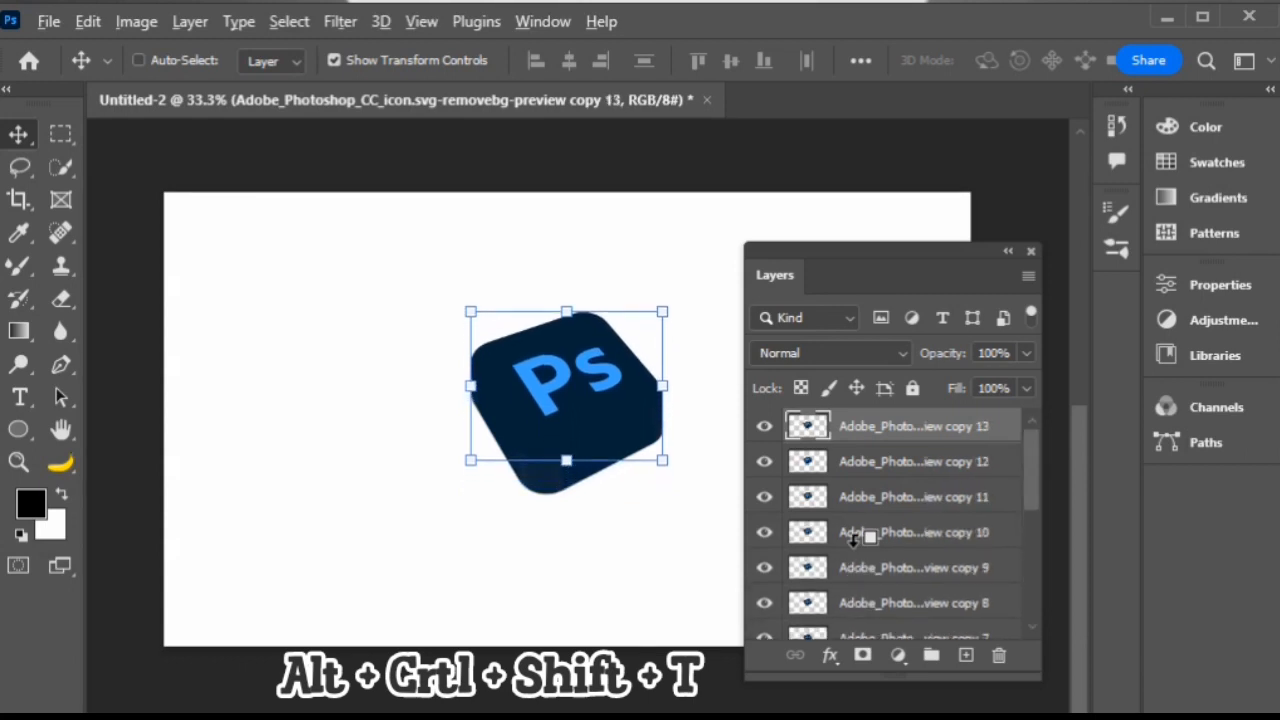
# Undo the last five shifted duplicates and repeat the shifted duplication twice, ending the stack at copy 10
pyautogui.hotkey('ctrl', 'z')
pyautogui.hotkey('ctrl', 'z')
pyautogui.hotkey('ctrl', 'z')
pyautogui.hotkey('ctrl', 'z')
pyautogui.hotkey('ctrl', 'z')
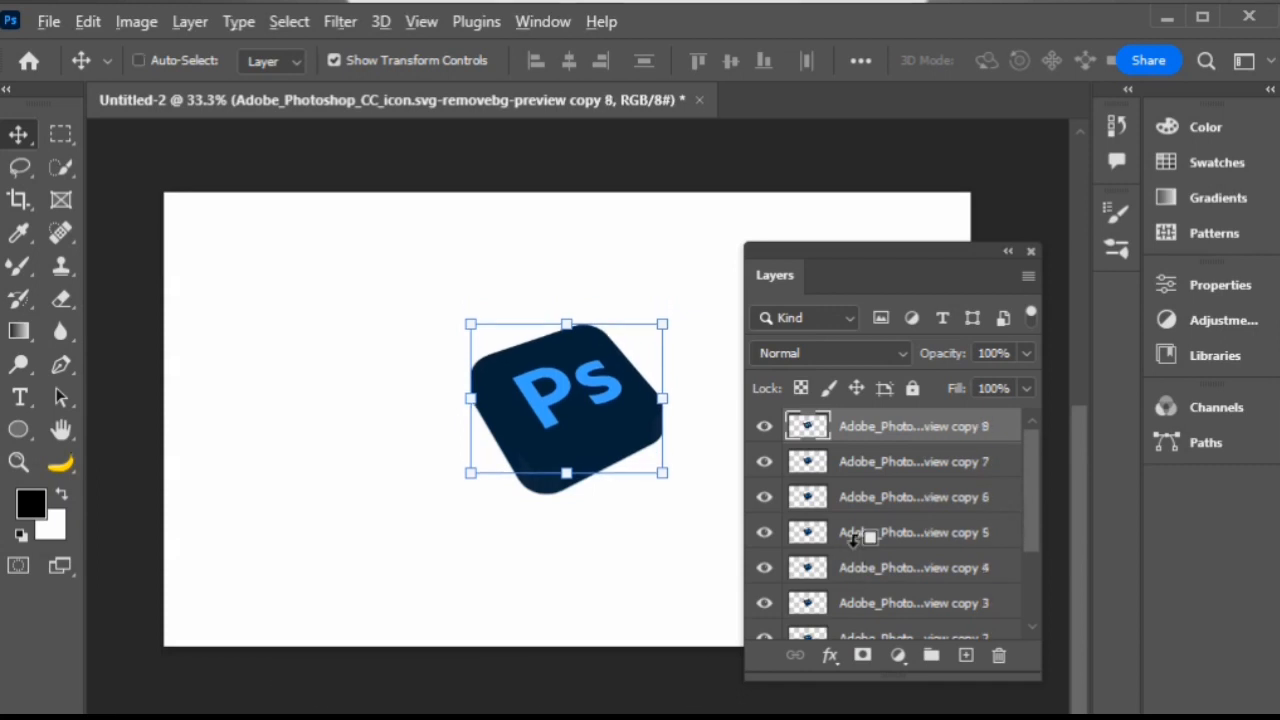
pyautogui.hotkey('ctrl', 'alt', 'shift', 't')
pyautogui.hotkey('ctrl', 'alt', 'shift', 't')
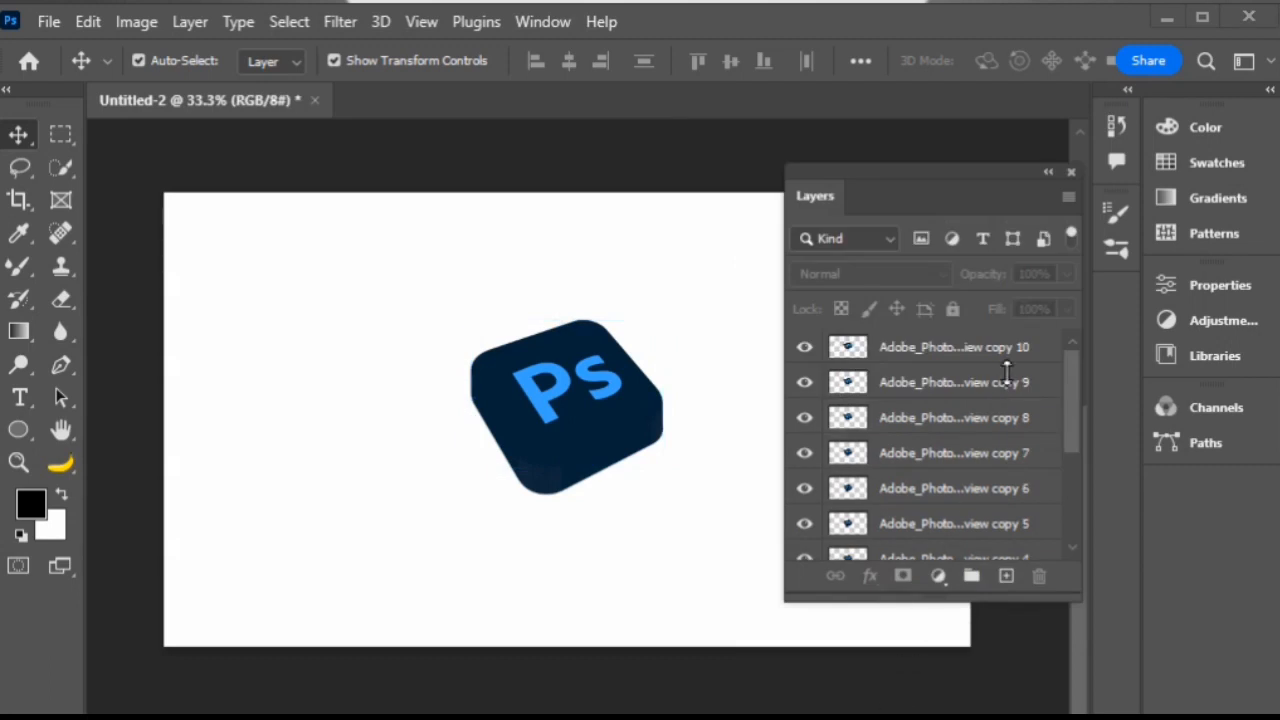
# Merge the logo copies from copy 9 down to the first copy into one layer, leaving out the top copy and the original
pyautogui.click(980, 385)
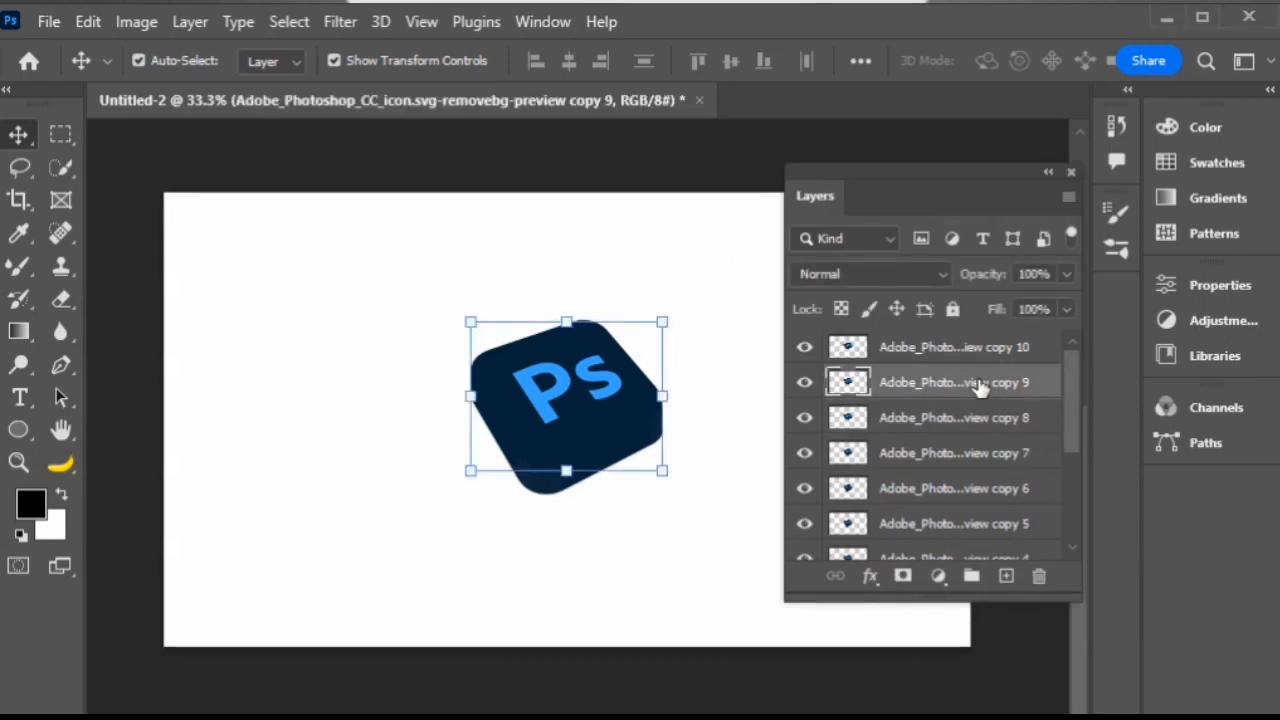
pyautogui.moveTo(1072, 385); pyautogui.dragTo(1062, 483)
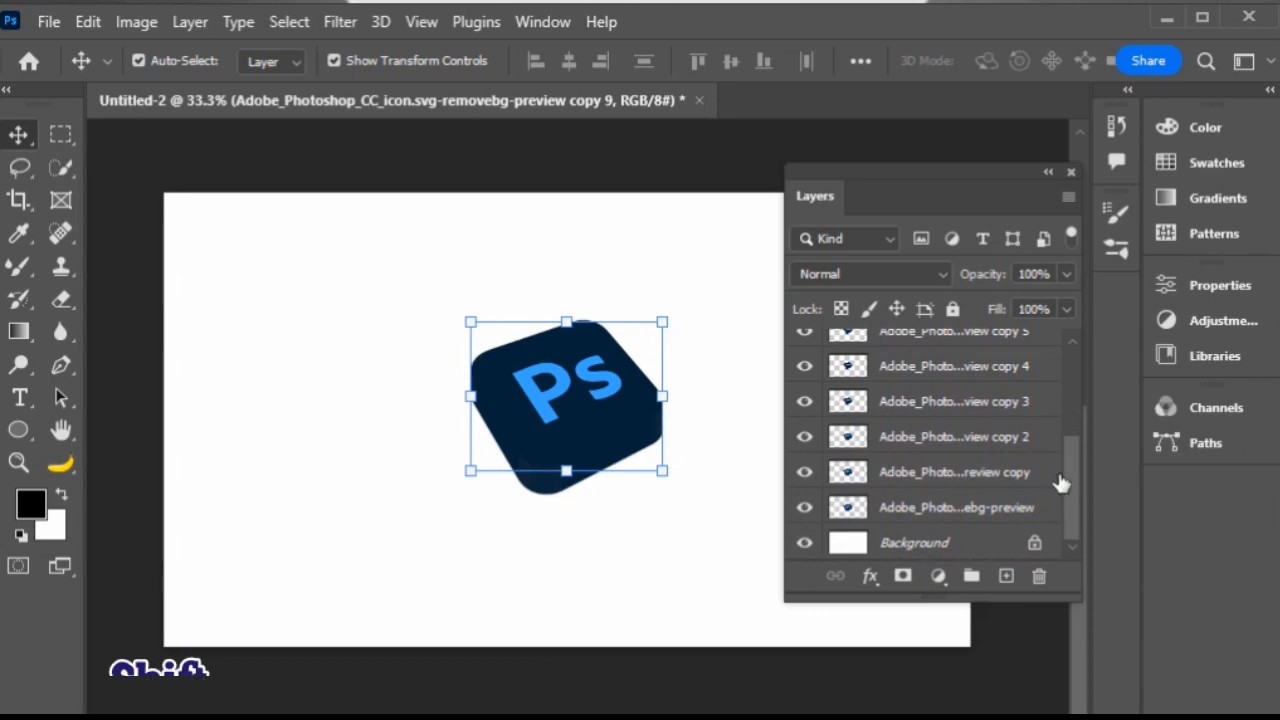
pyautogui.keyDown('shift'); pyautogui.click(987, 472); pyautogui.keyUp('shift')
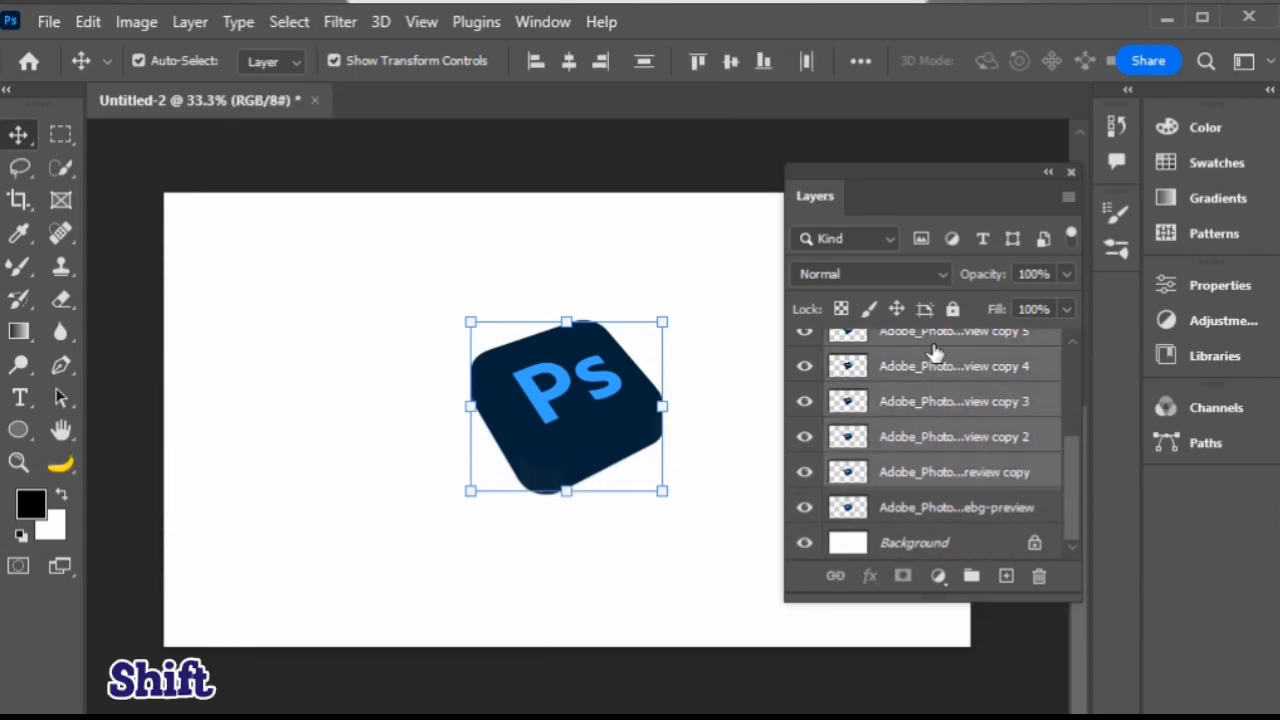
pyautogui.rightClick(920, 372)
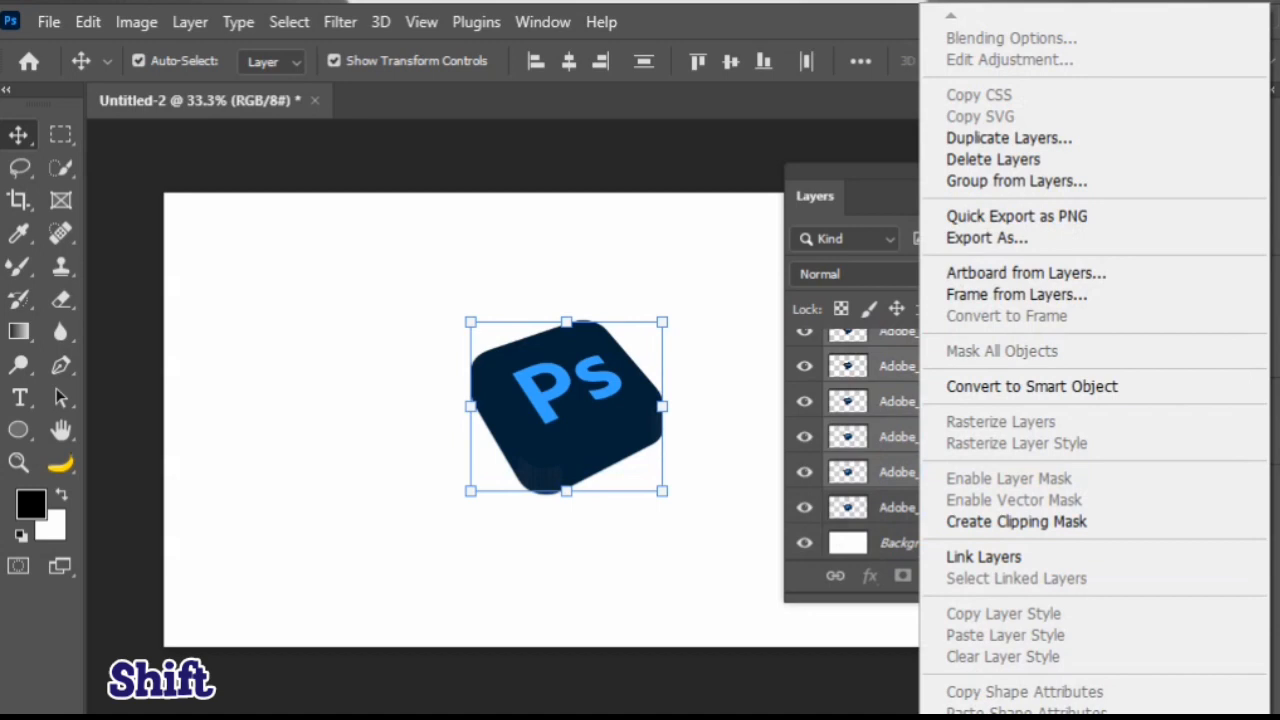
pyautogui.click(1000, 717)
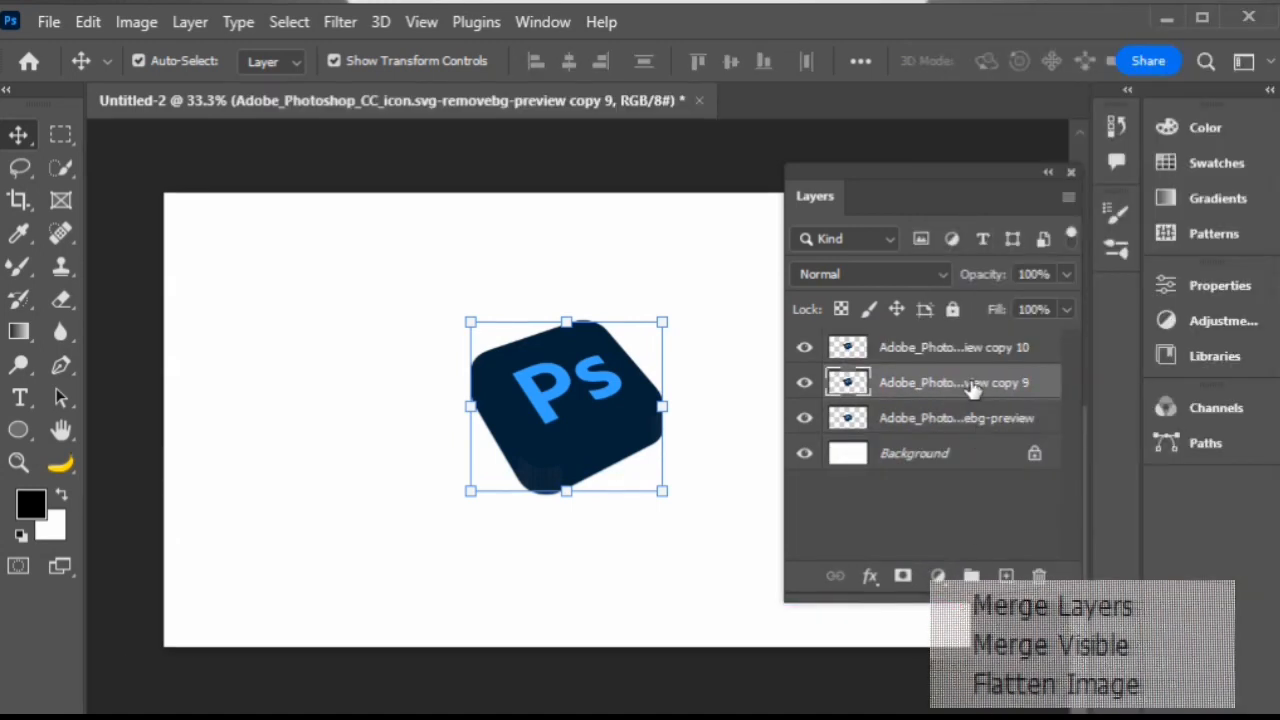
# Darken the merged side layer with an RGB Curves adjustment, pulling the curve down to Input 163, Output 101
pyautogui.hotkey('ctrl', 'm')
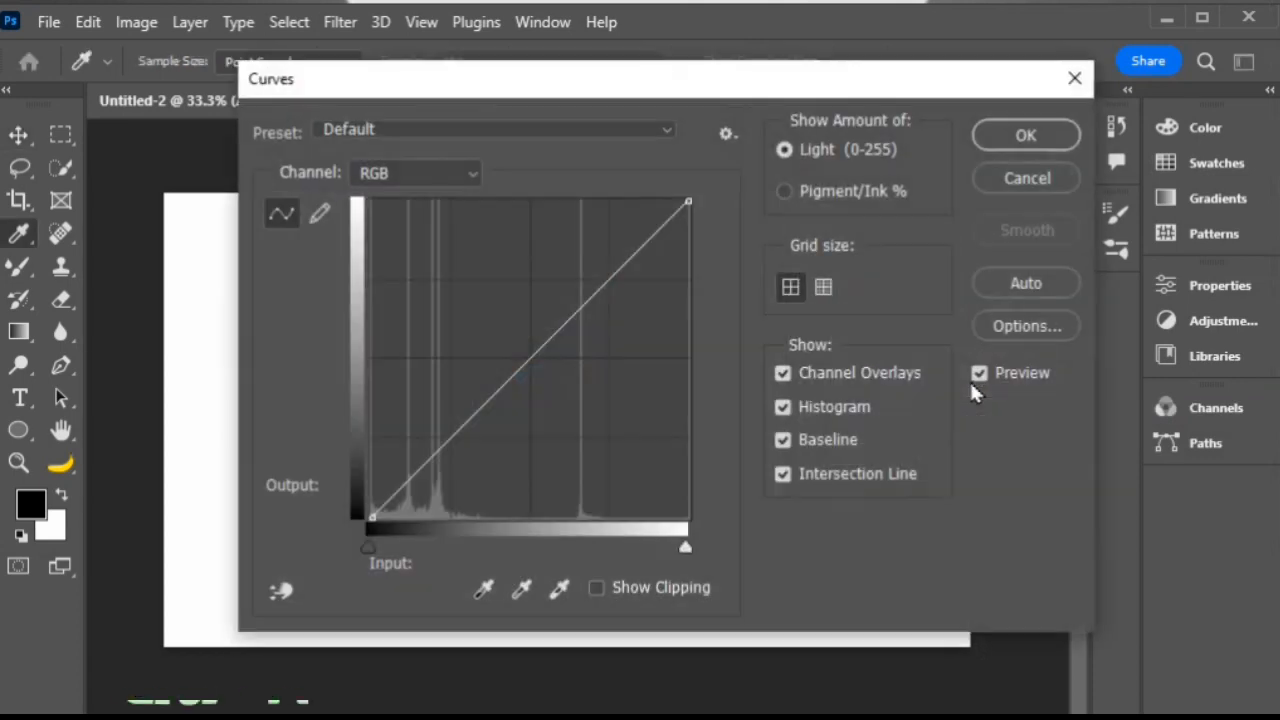
pyautogui.moveTo(407, 116); pyautogui.dragTo(728, 68)
pyautogui.moveTo(958, 354); pyautogui.dragTo(1025, 366)
pyautogui.moveTo(1120, 72); pyautogui.dragTo(566, 63)
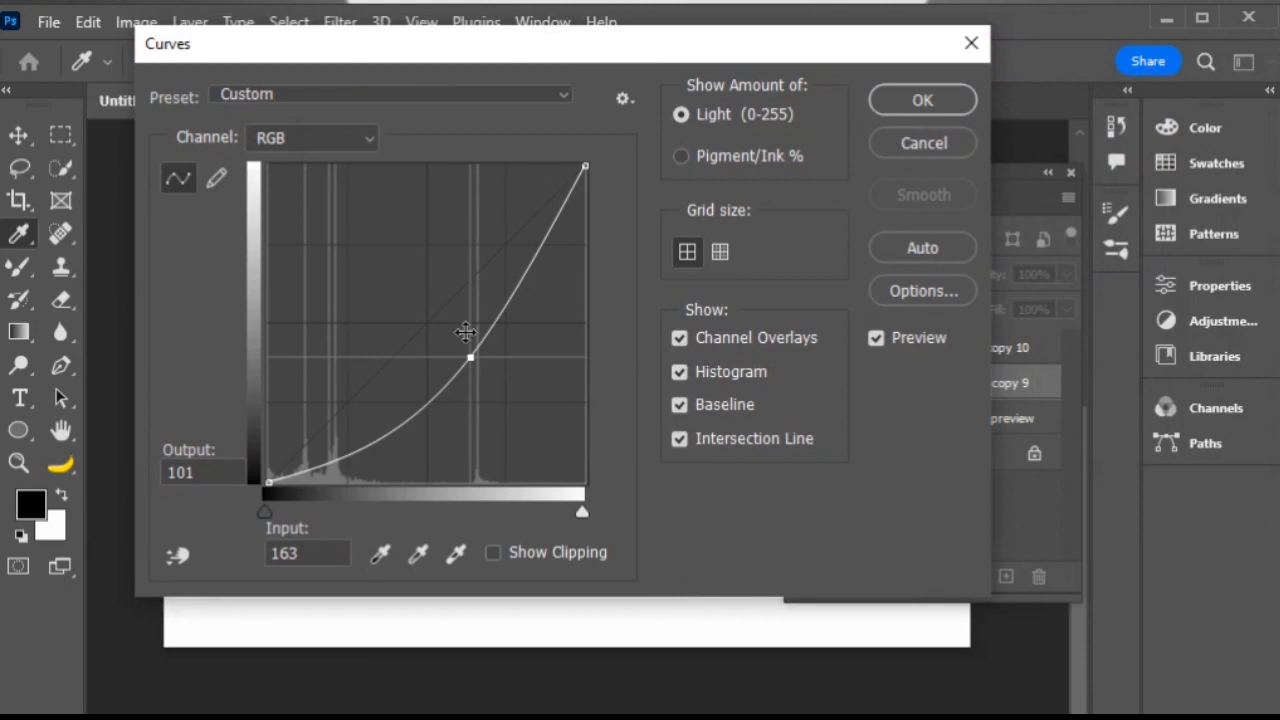
pyautogui.click(948, 106)
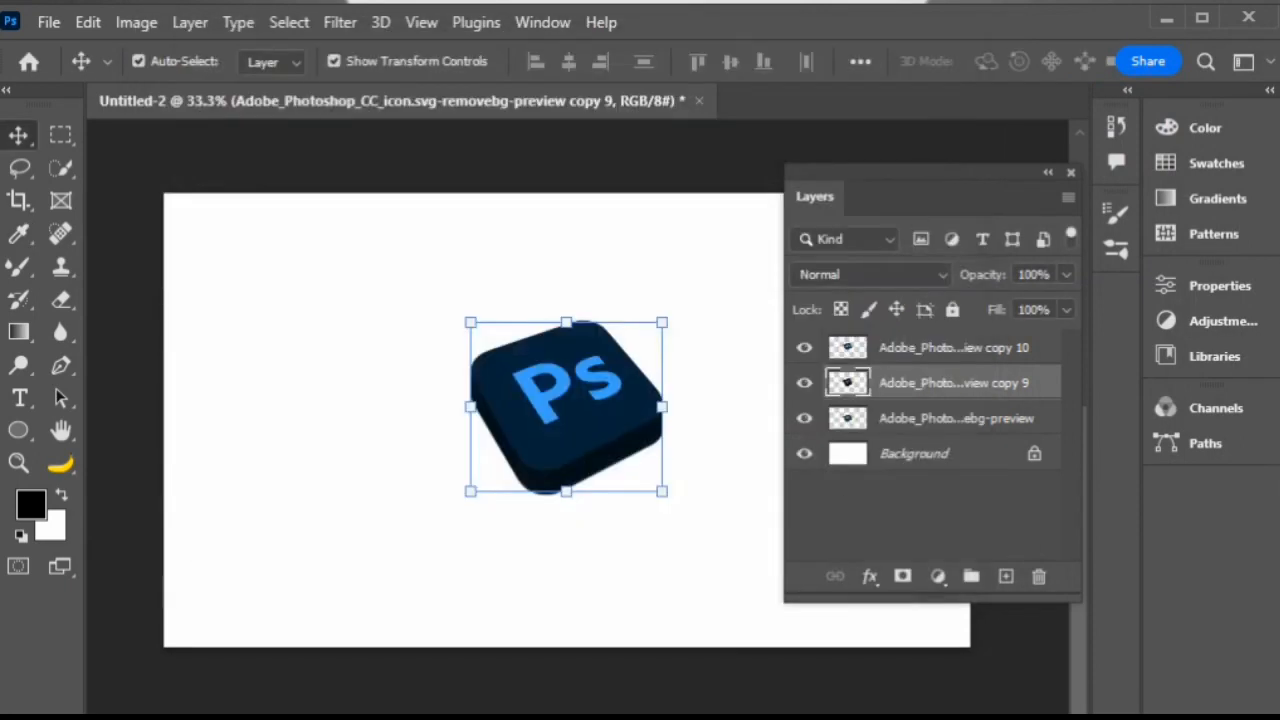
# Duplicate the darkened side layer and apply a Gaussian Blur with a radius of 35 pixels to the duplicate
pyautogui.hotkey('ctrl', 'j')
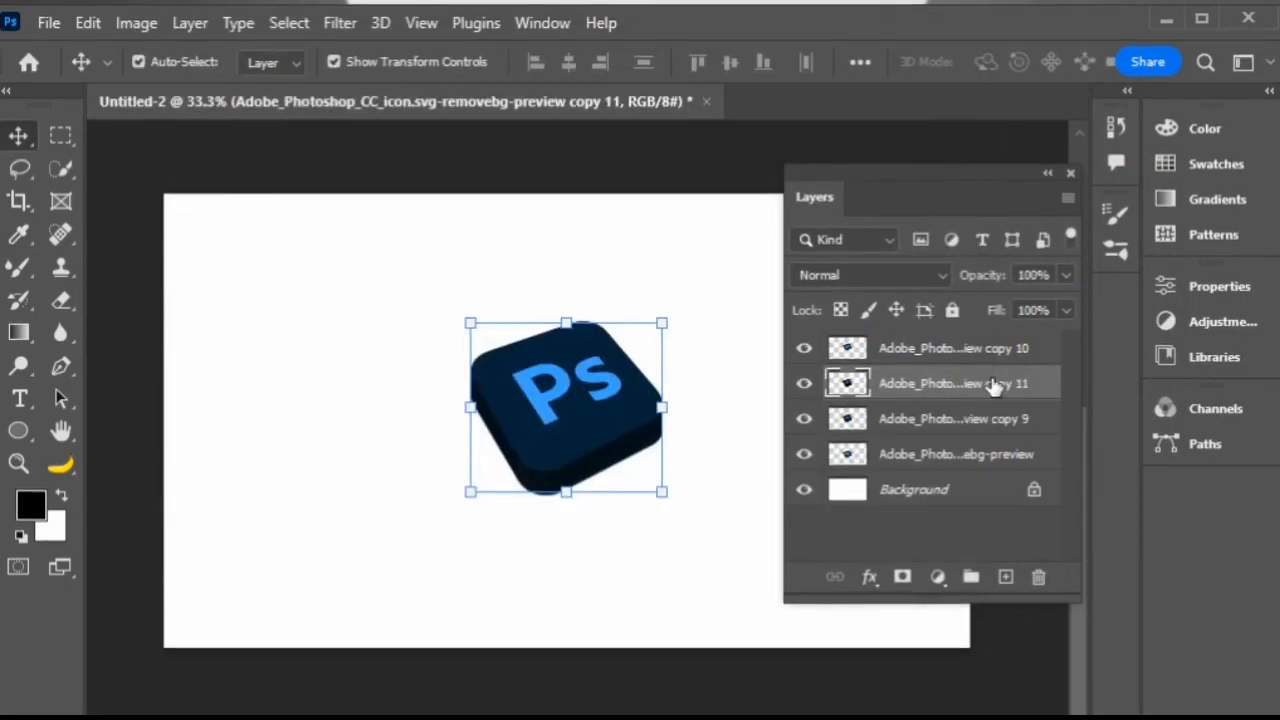
pyautogui.click(340, 24)
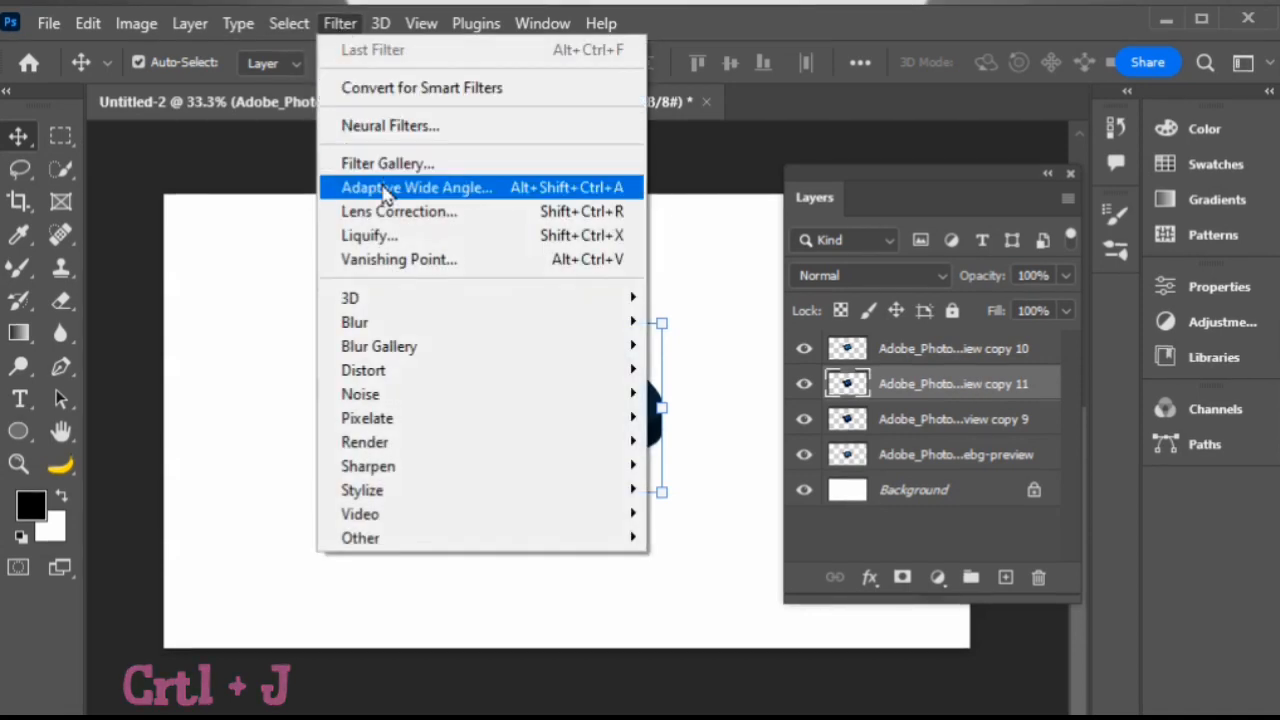
pyautogui.moveTo(412, 322)
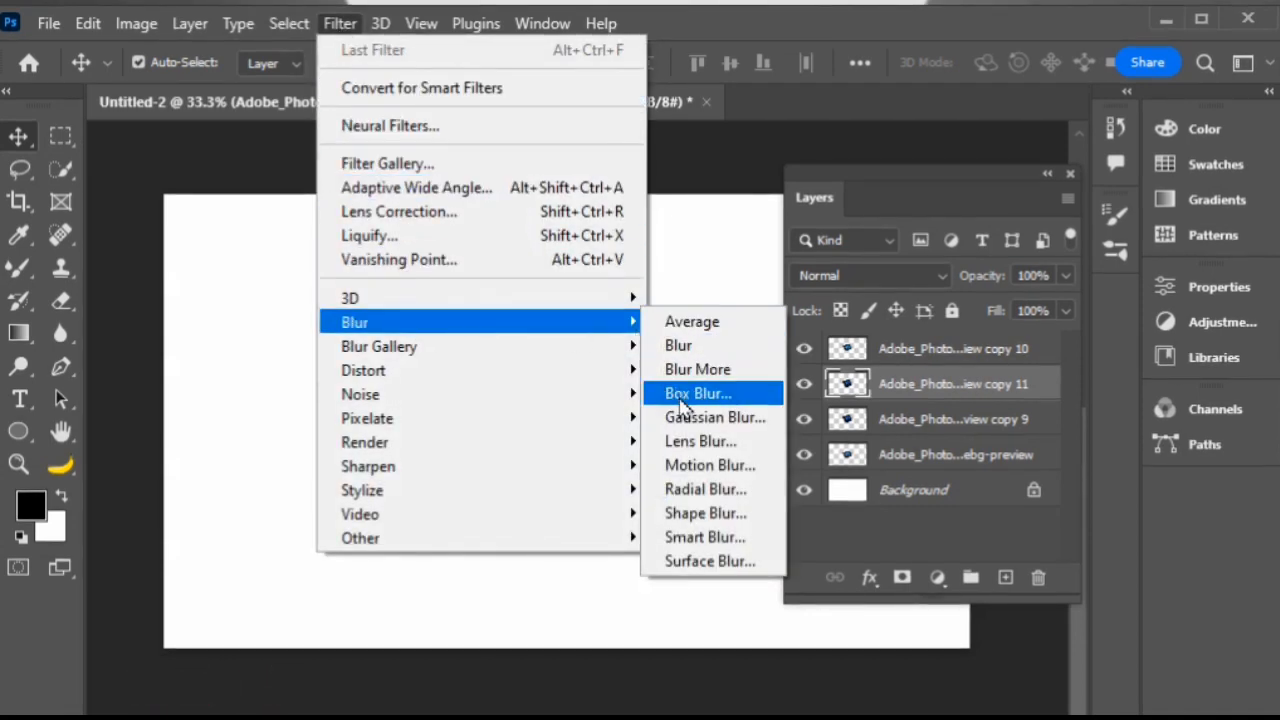
pyautogui.click(682, 418)
pyautogui.moveTo(318, 130); pyautogui.dragTo(879, 160)
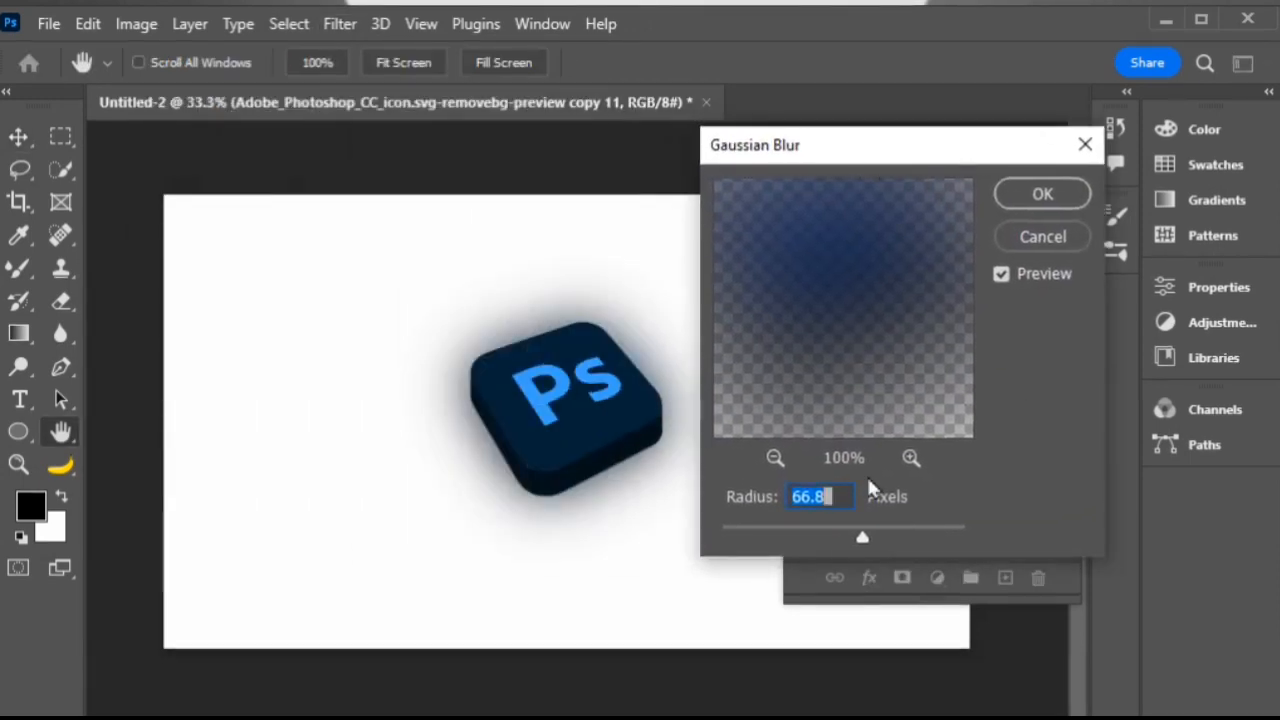
pyautogui.press('BackSpace')
pyautogui.write('35')
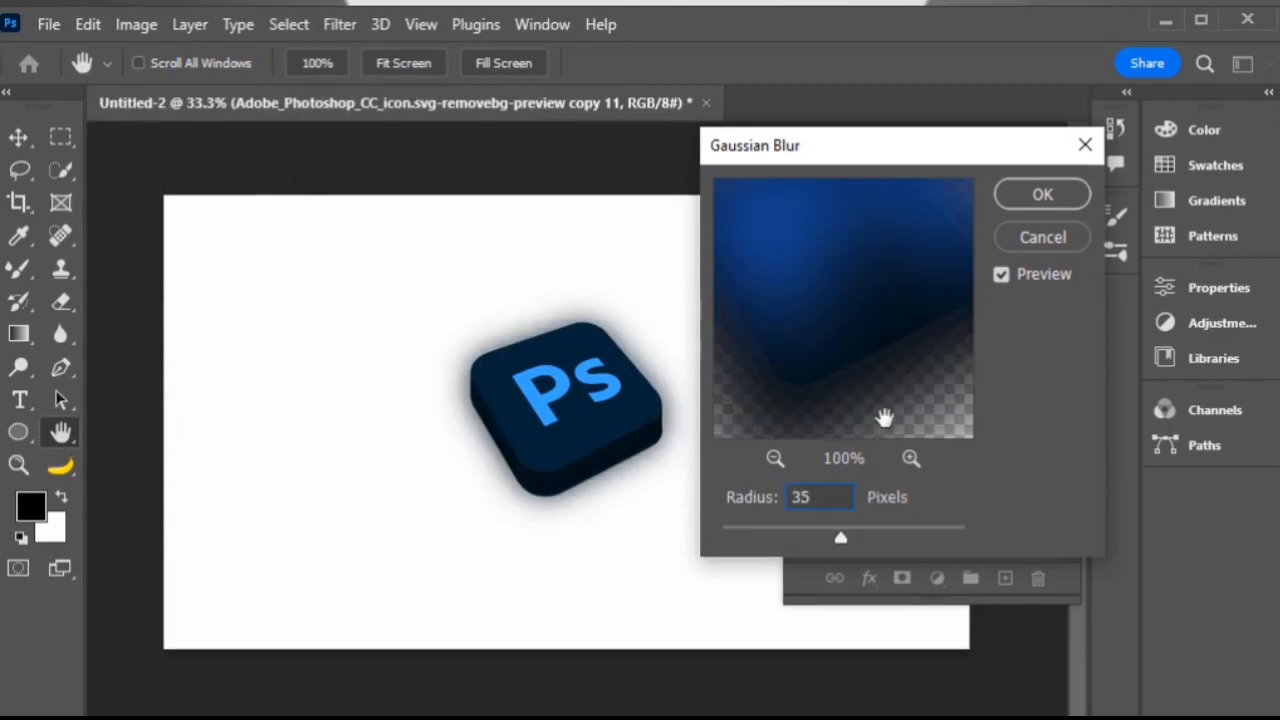
pyautogui.click(1036, 198)
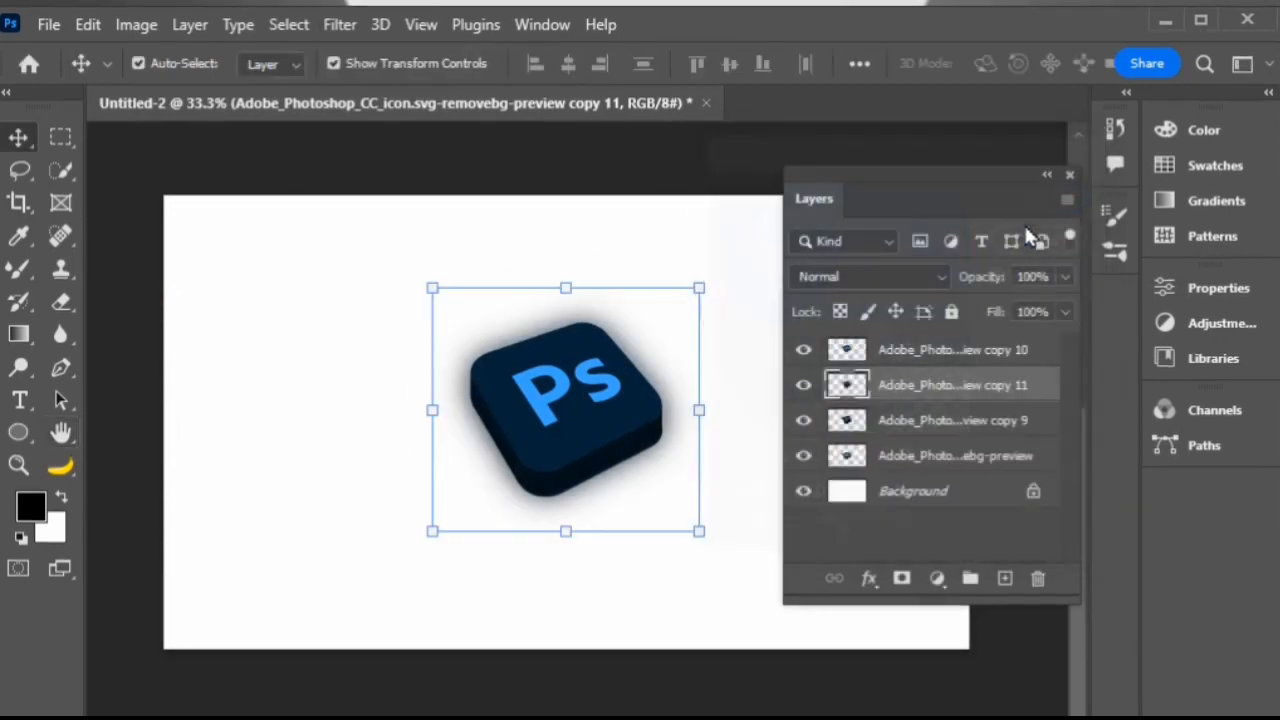
# Nudge the blurred shadow layer down below the logo, then shrink it slightly with Free Transform, centred at X 929 px, Y 552 px
pyautogui.press('Down')
pyautogui.press('Down')
pyautogui.press('Down')
pyautogui.press('Down')
pyautogui.press('Down')
pyautogui.press('Down')
pyautogui.press('Down')
pyautogui.press('Down')
pyautogui.press('Down')
pyautogui.press('Down')
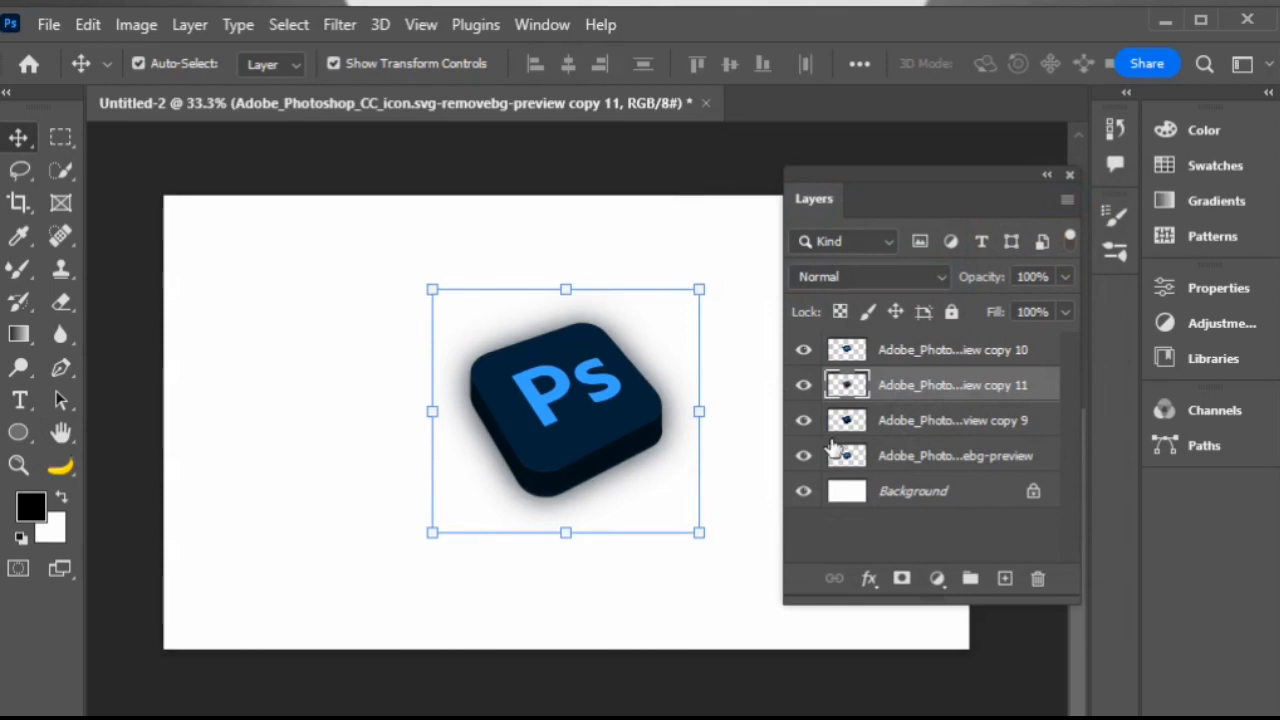
pyautogui.press('Down')
pyautogui.press('Down')
pyautogui.press('Down')
pyautogui.press('Down')
pyautogui.press('Down')
pyautogui.press('Down')
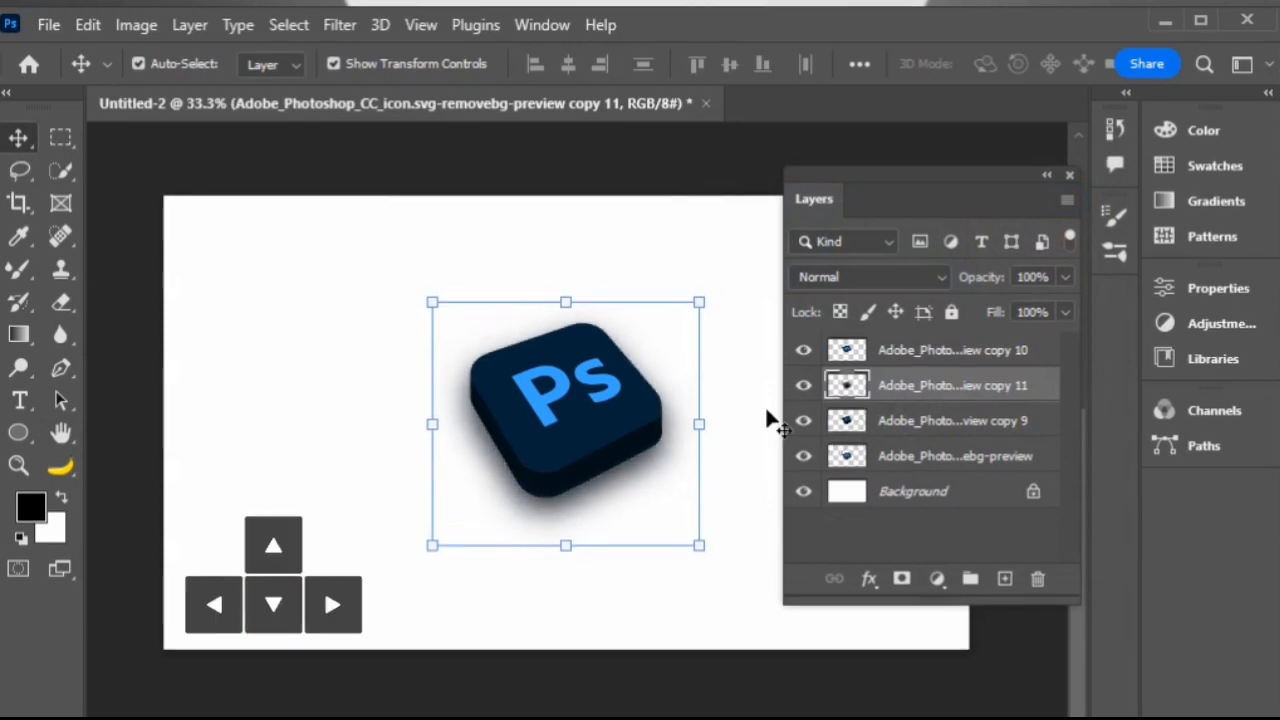
pyautogui.press('Down')
pyautogui.press('Down')
pyautogui.press('Down')
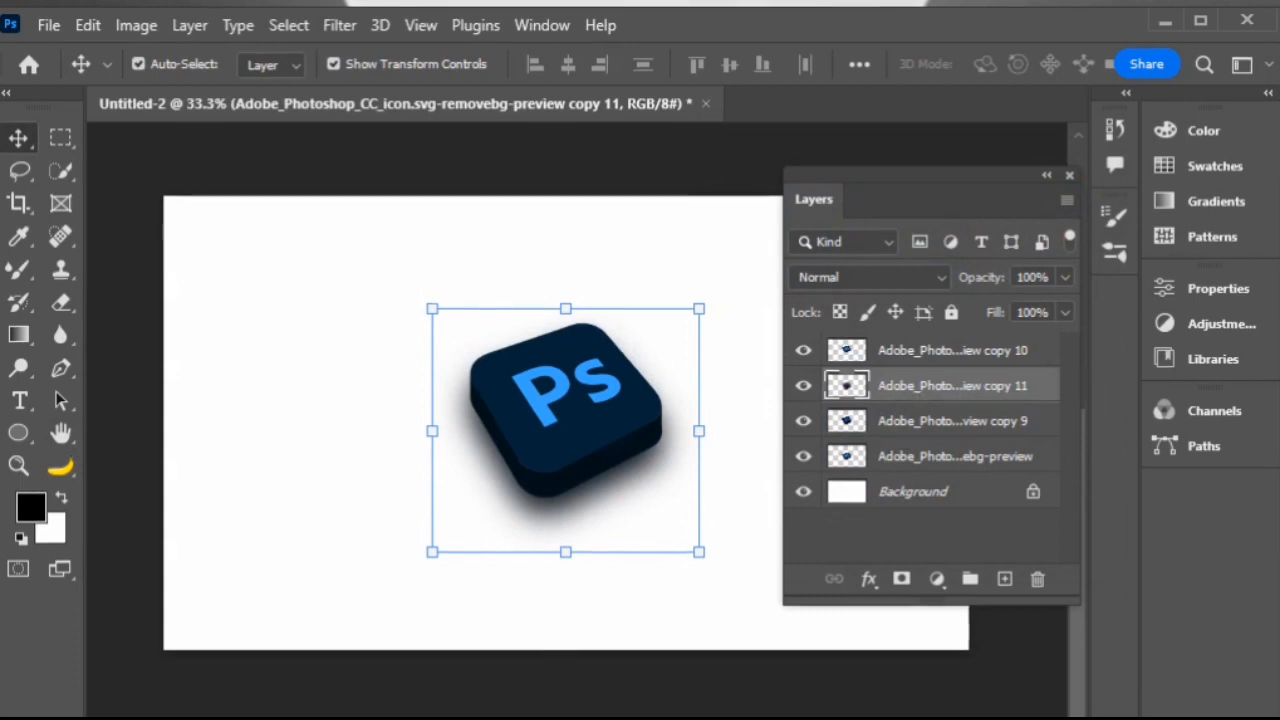
pyautogui.hotkey('ctrl', 't')
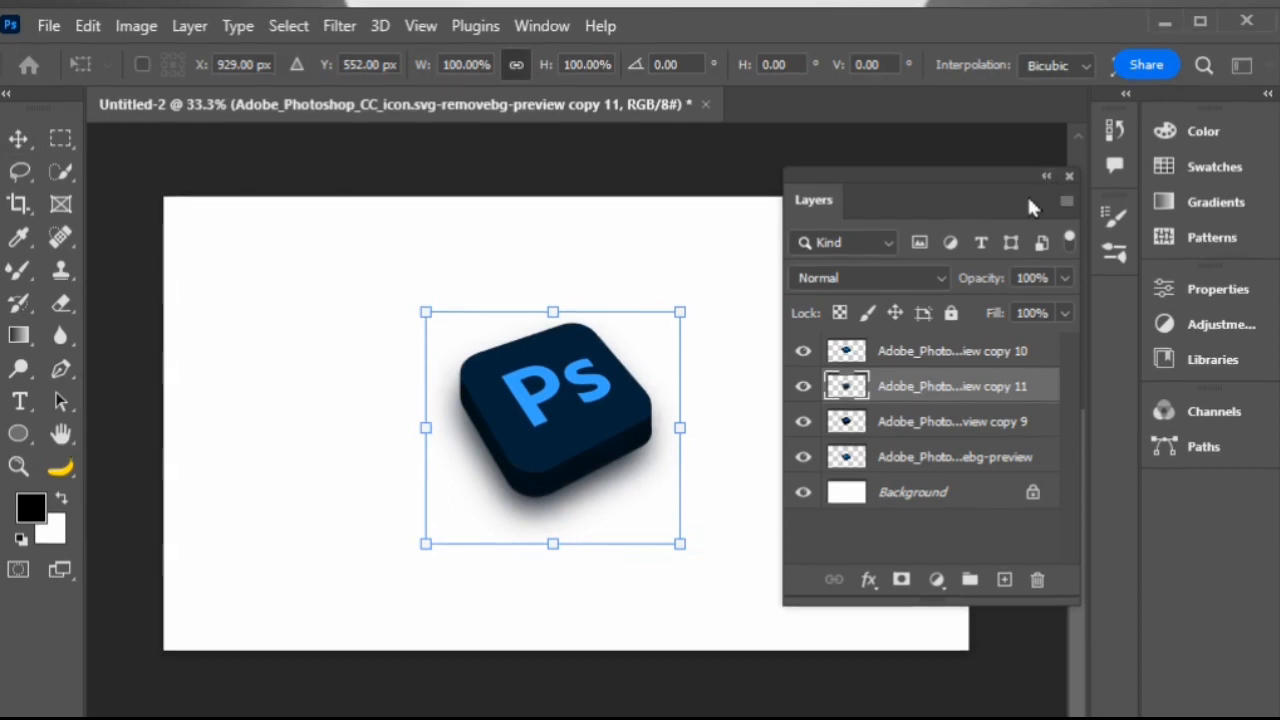
pyautogui.press('Return')
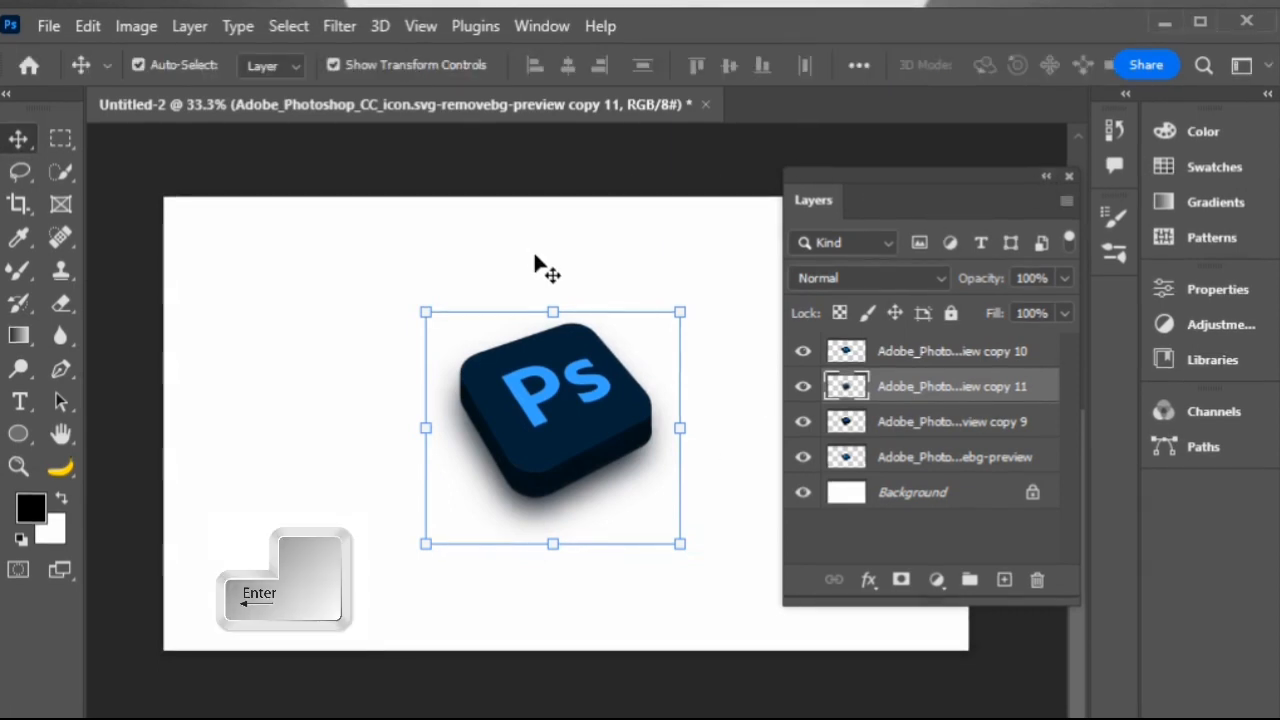
# Select all four logo and shadow layers above the background and merge them into a single layer
pyautogui.click(600, 251)
pyautogui.moveTo(691, 543); pyautogui.dragTo(463, 306)
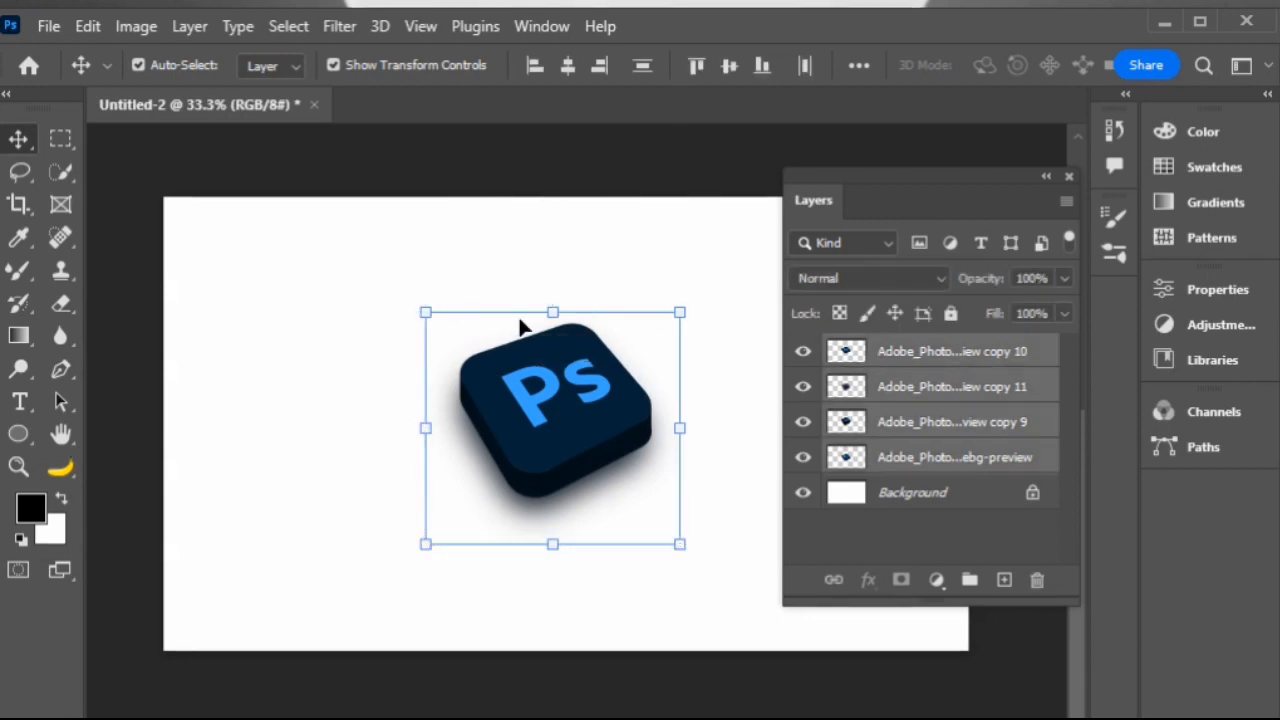
pyautogui.rightClick(922, 372)
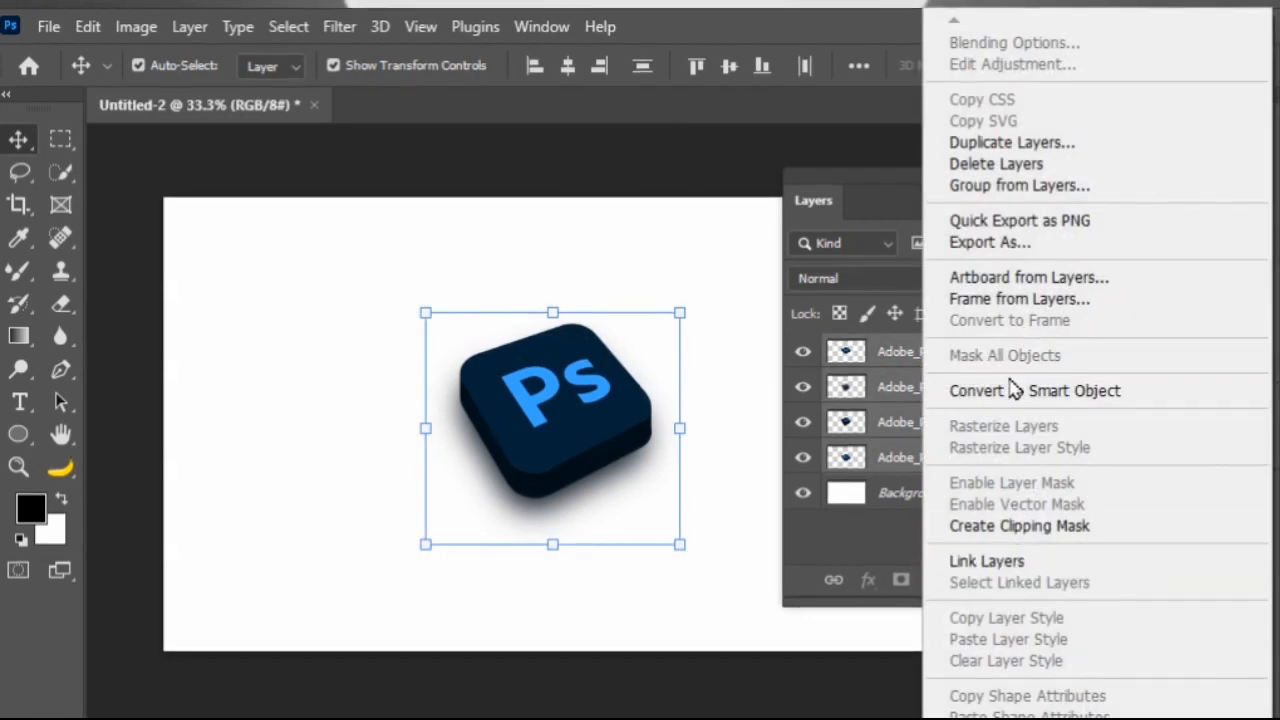
pyautogui.click(985, 719)
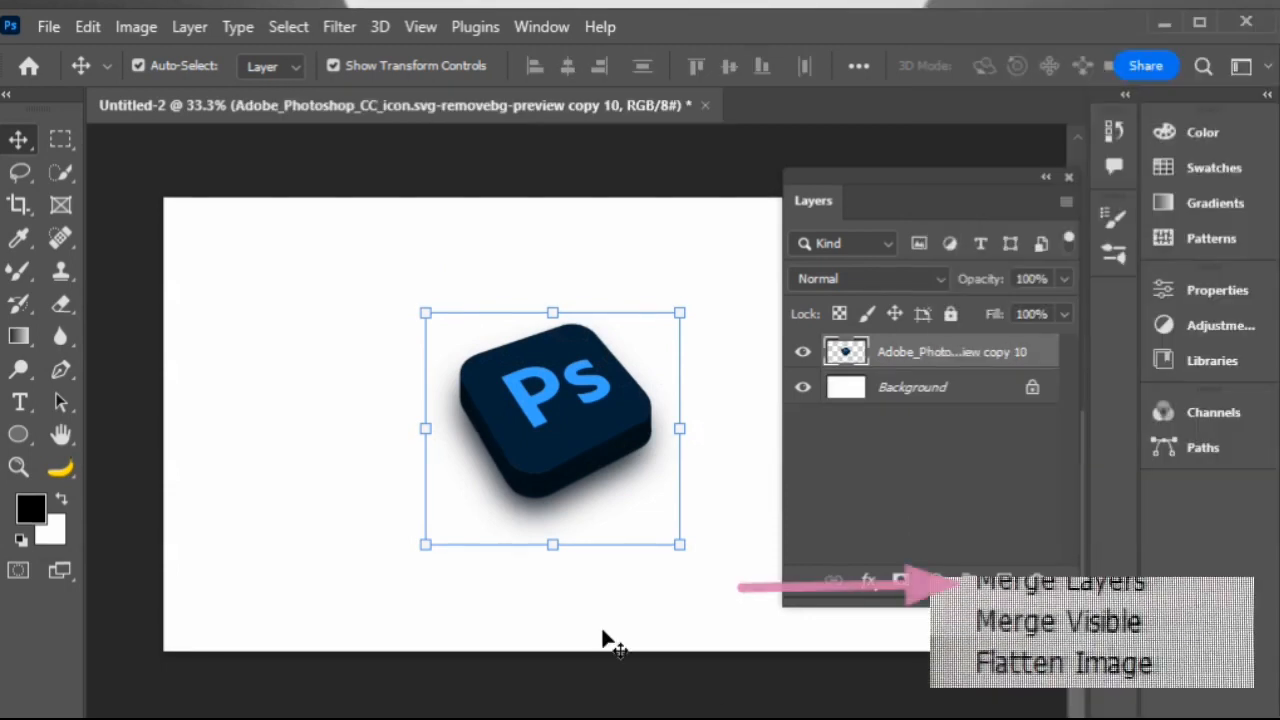